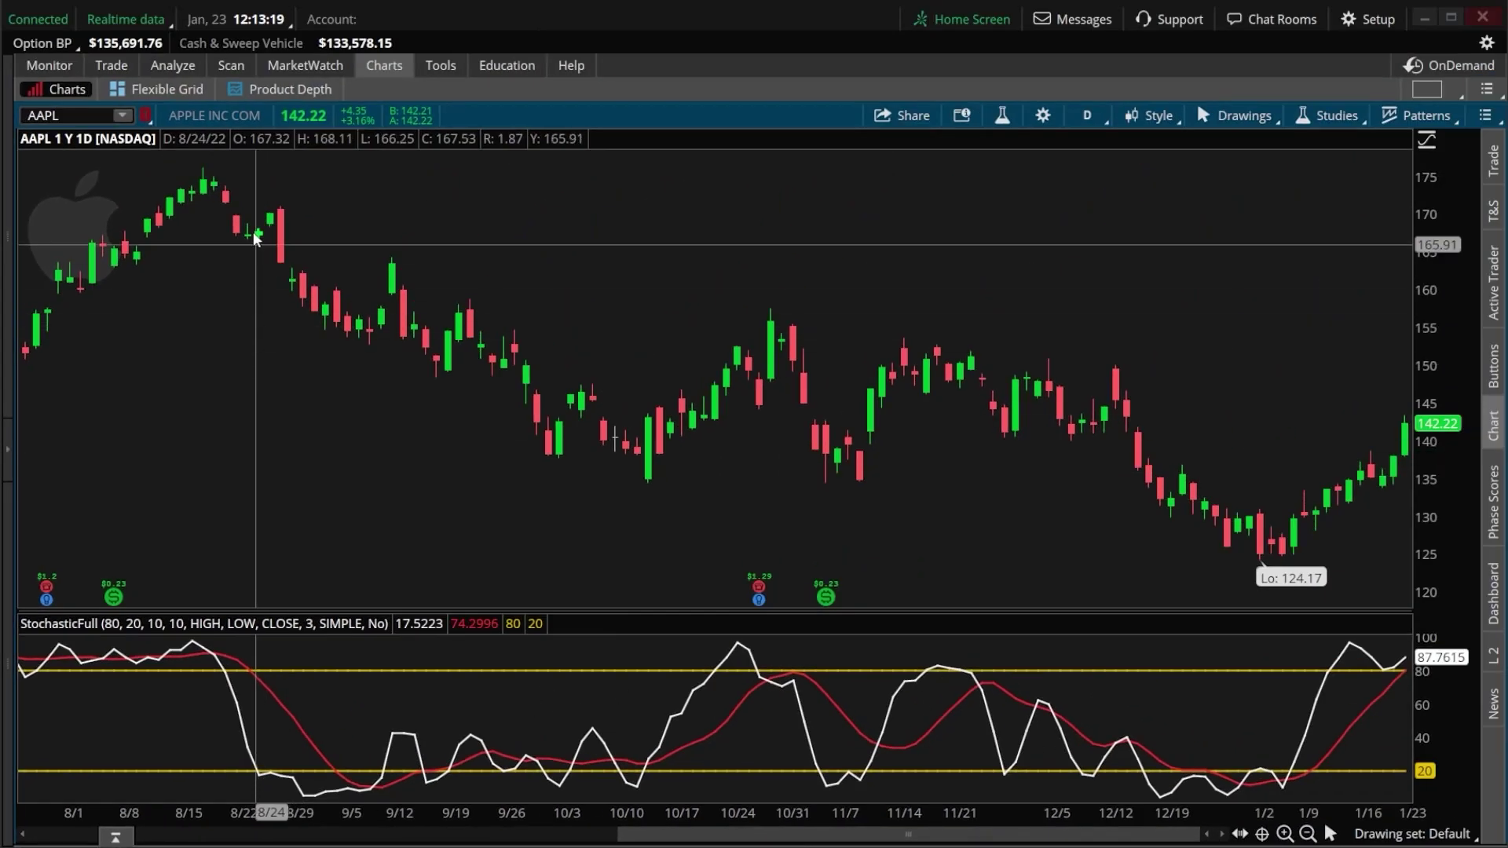
- Open the stock scanner and add an "Any of the following" condition group to the scan
click(228, 68)
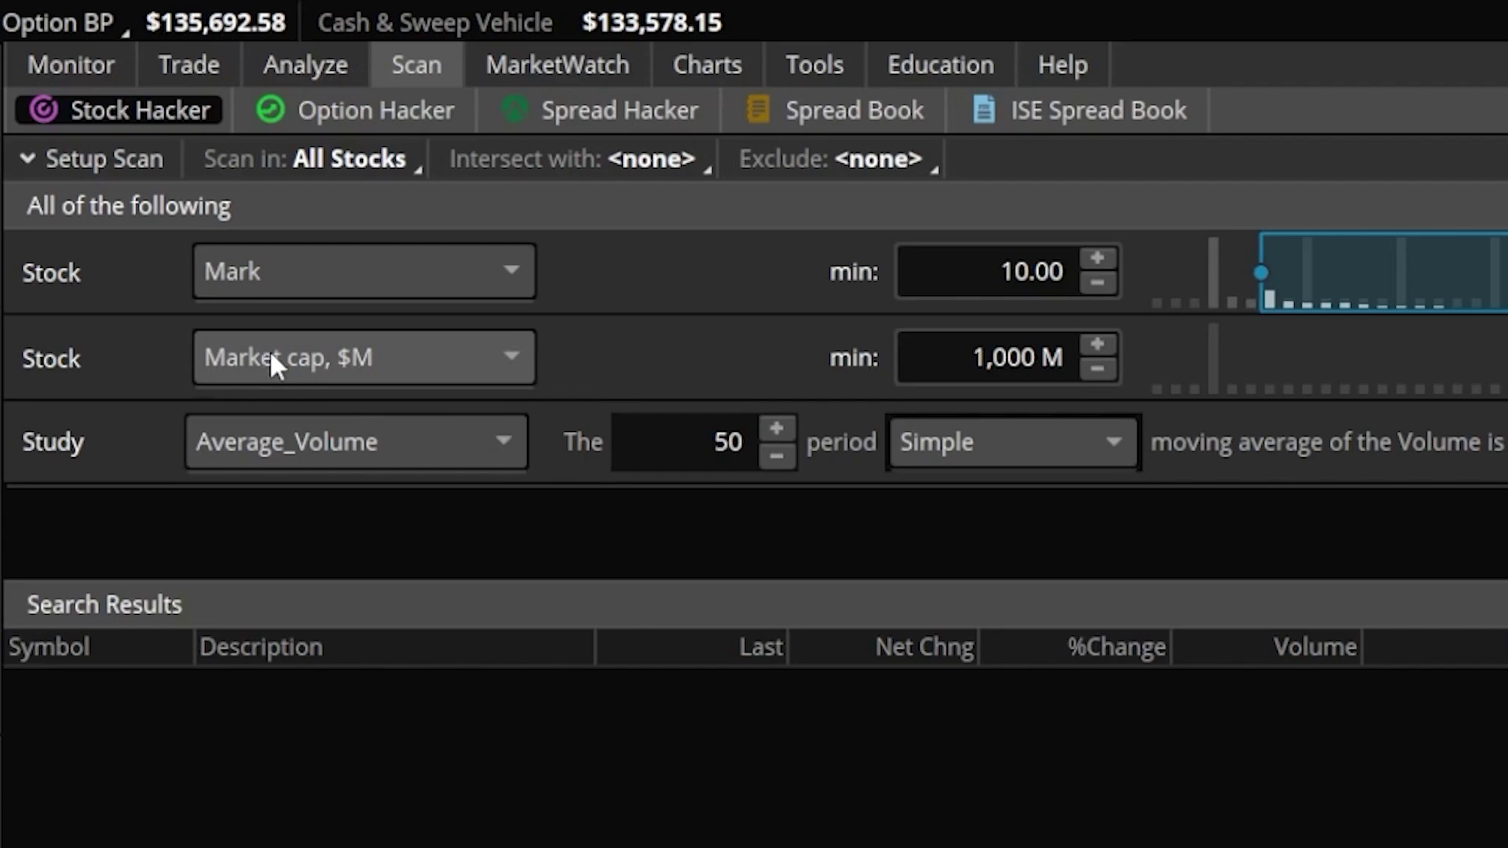
click(1161, 161)
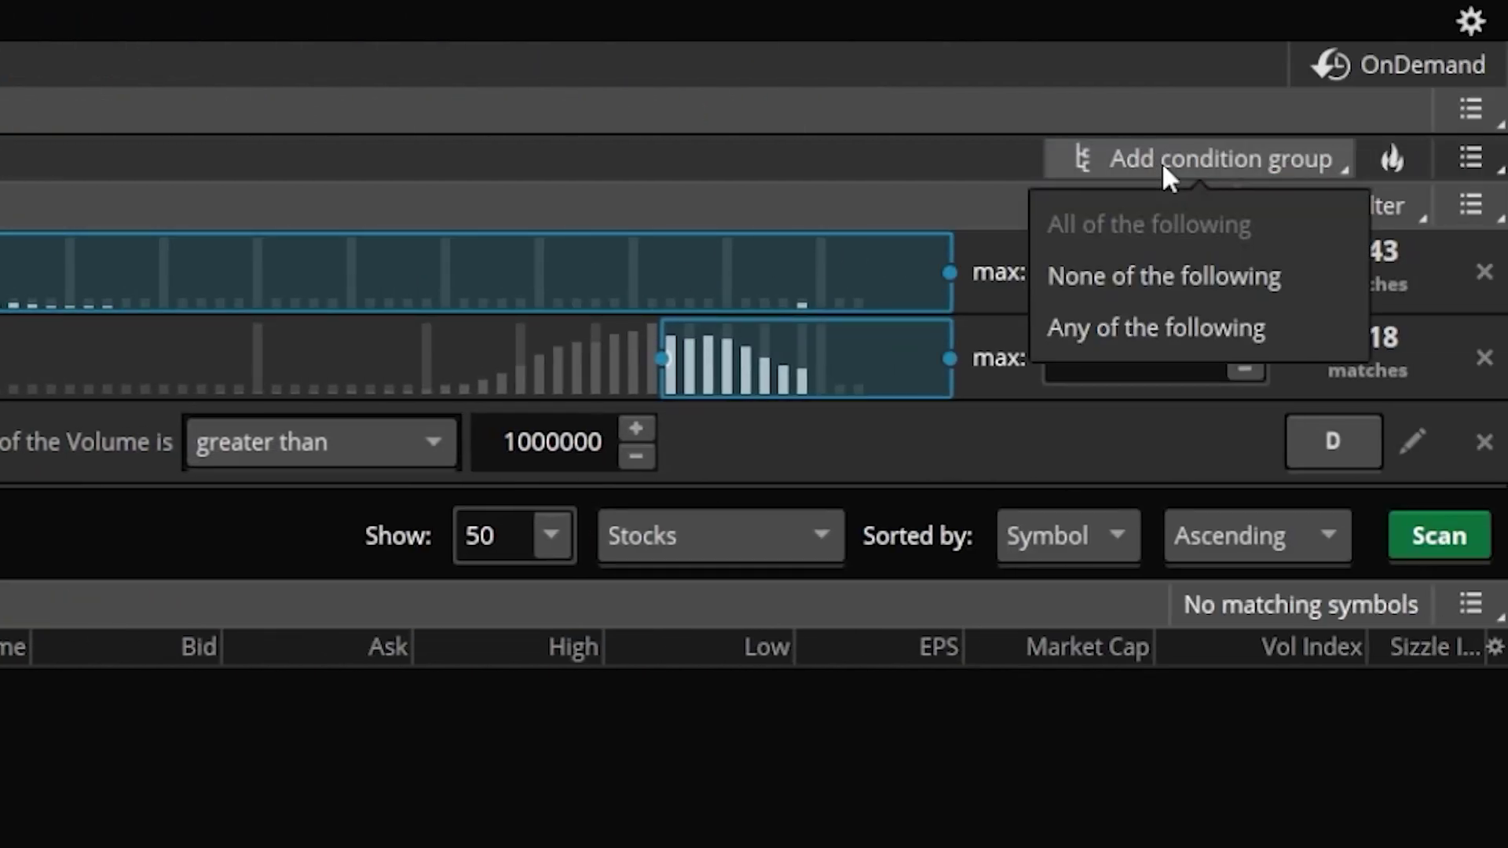
click(1137, 323)
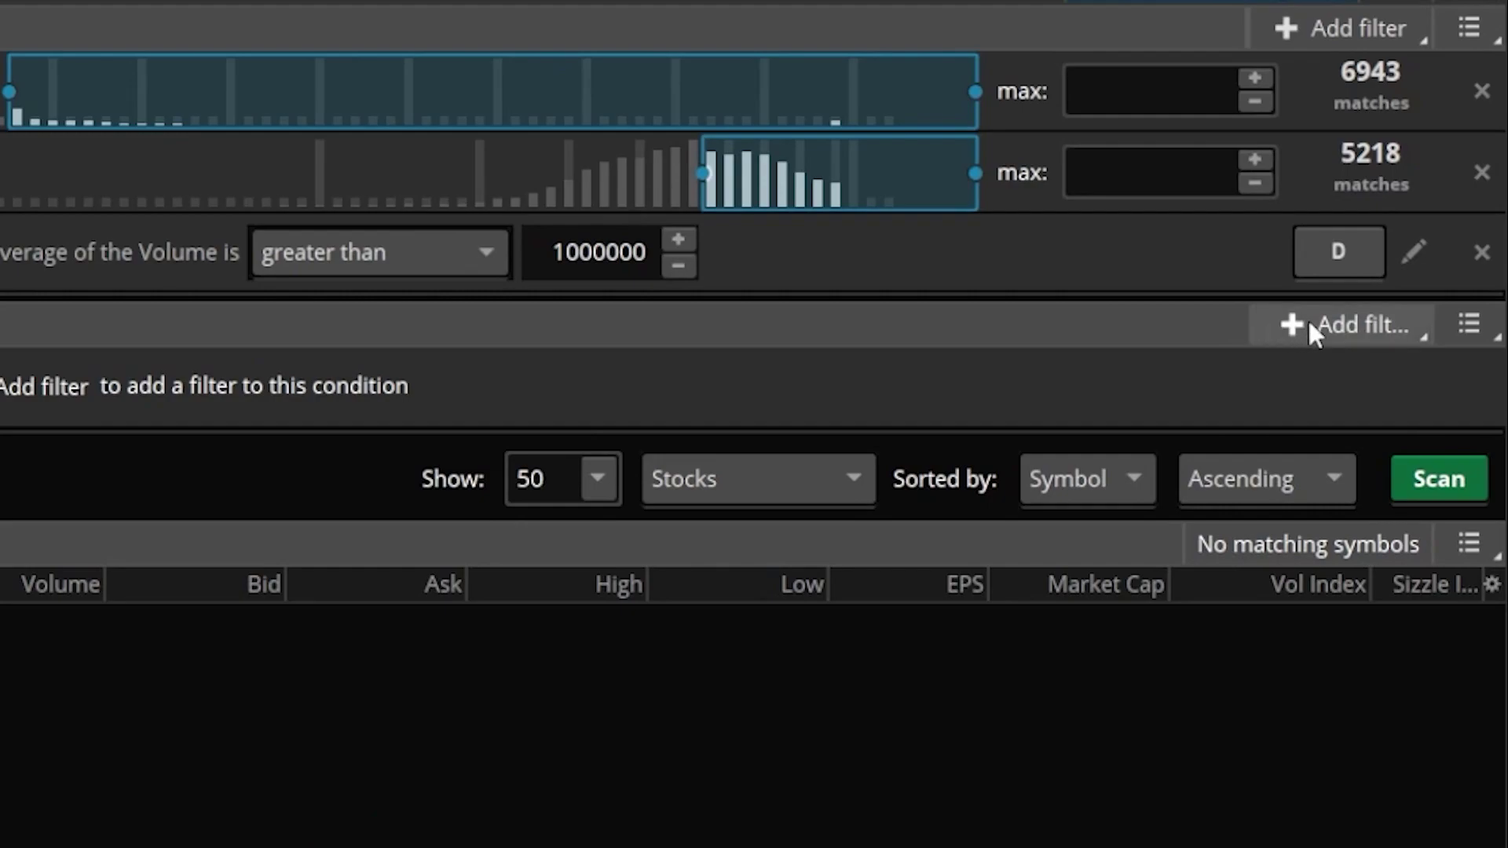
- Add a custom study filter to the "Any of the following" group and delete its default ADXCrossover condition
click(1310, 330)
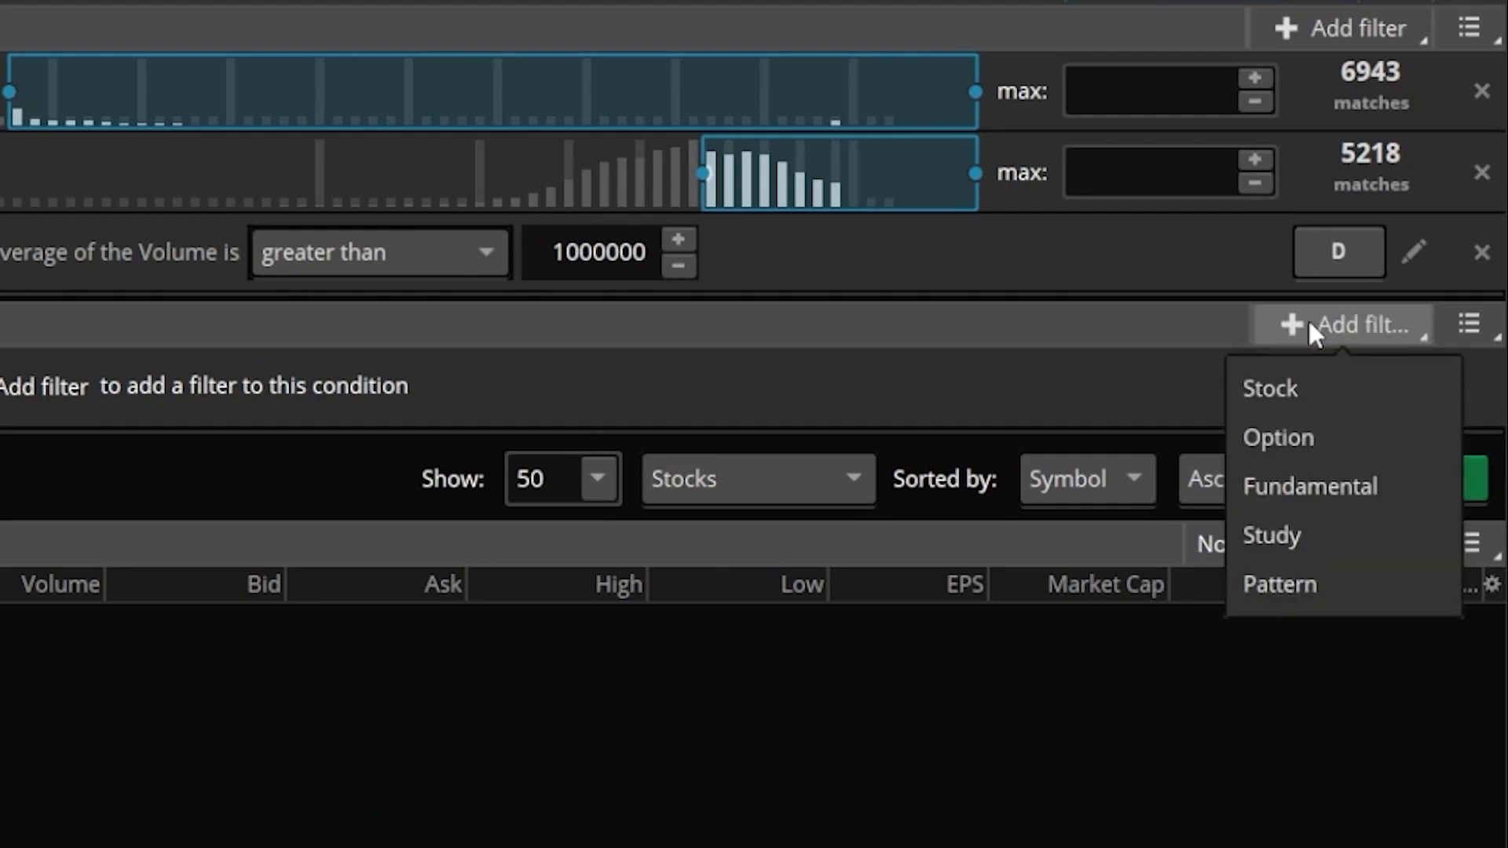
click(1296, 520)
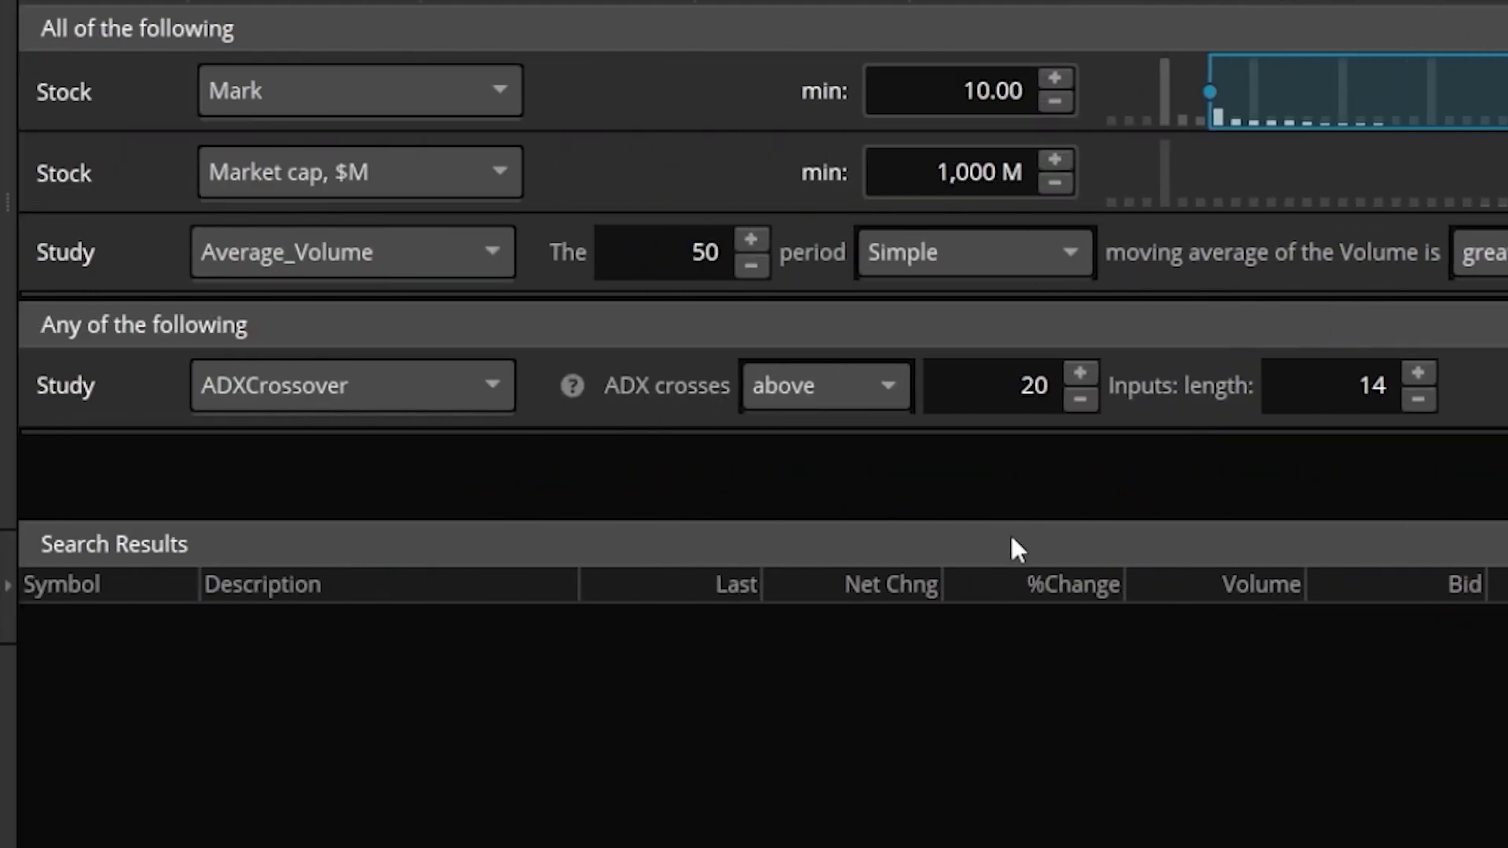
click(352, 386)
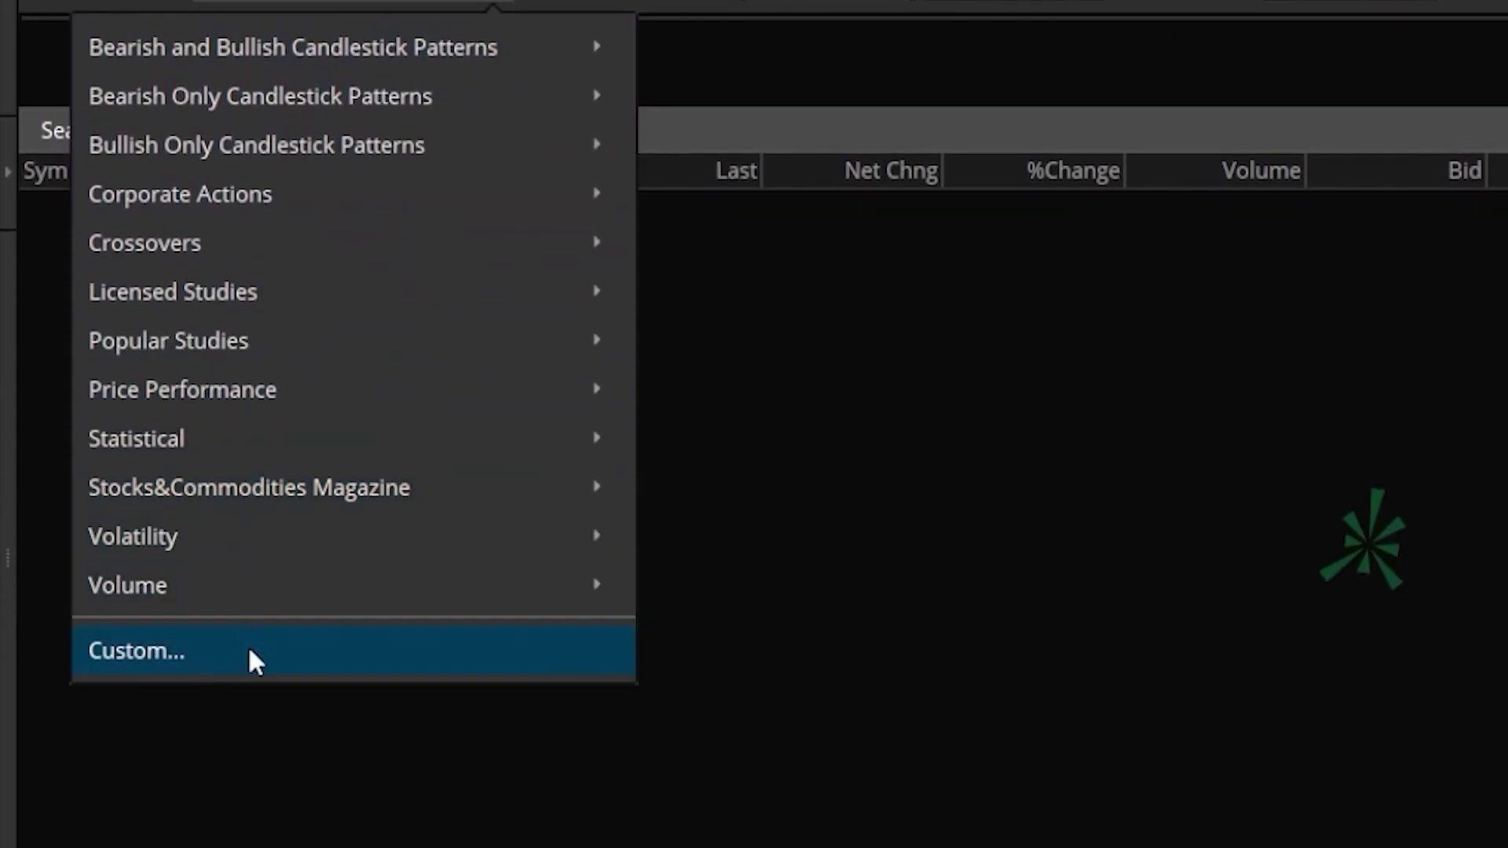
click(249, 652)
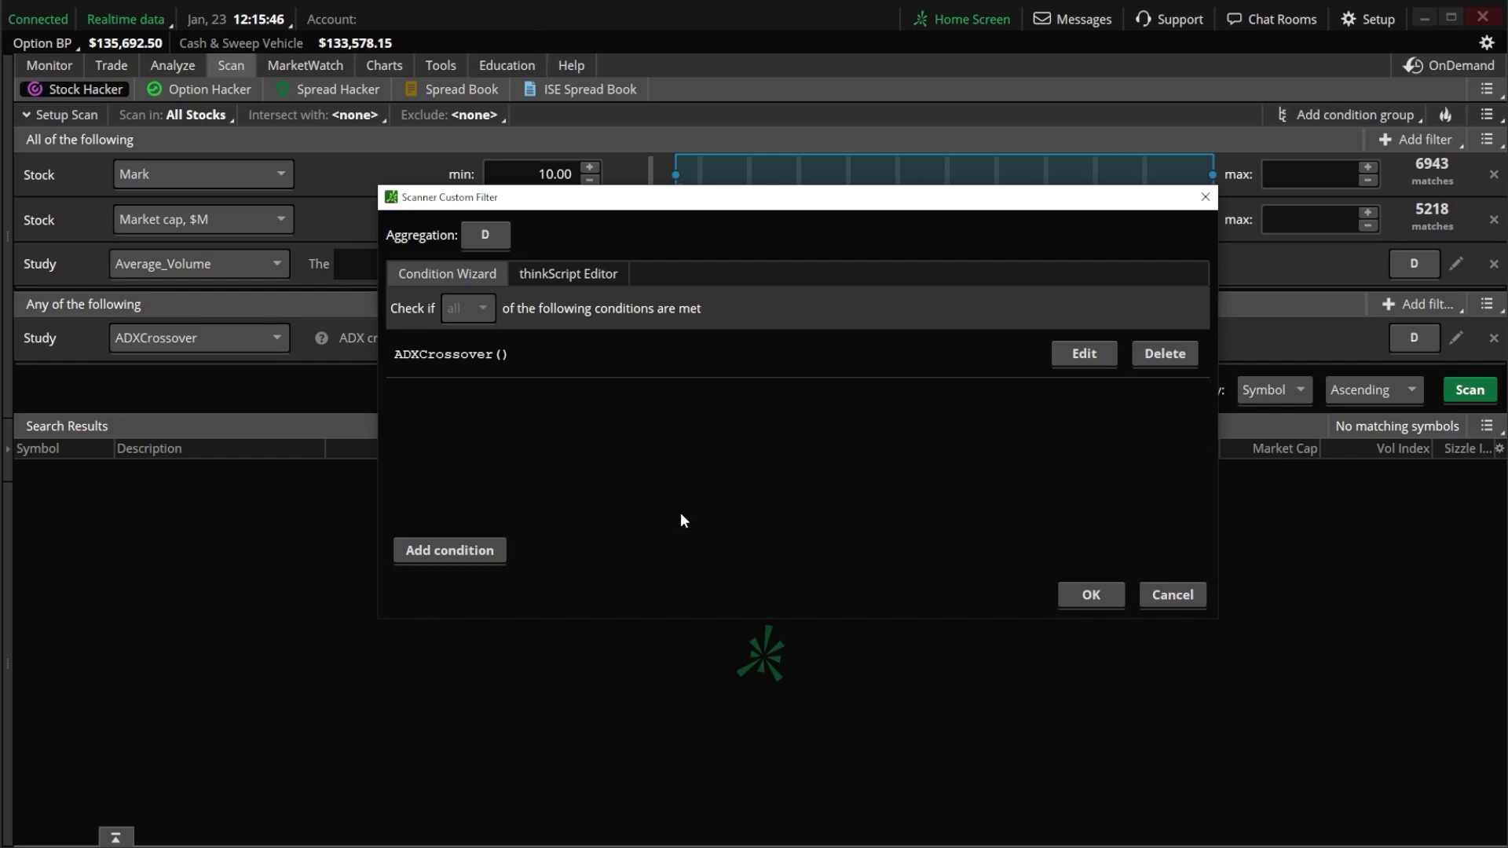
click(1155, 351)
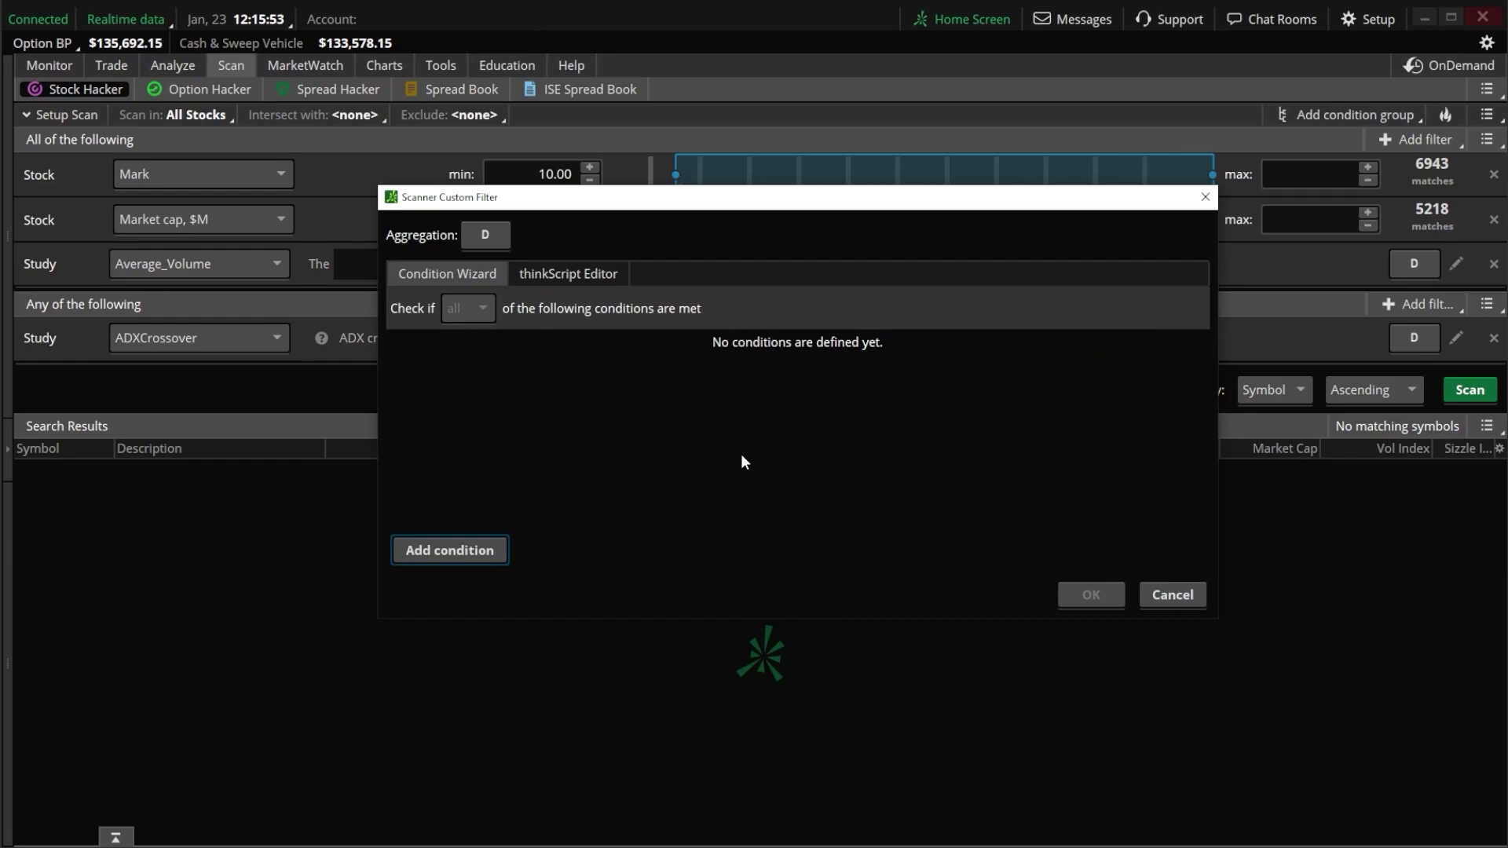
- Start a new condition in the custom filter with the StochasticFull study as its first operand
click(482, 549)
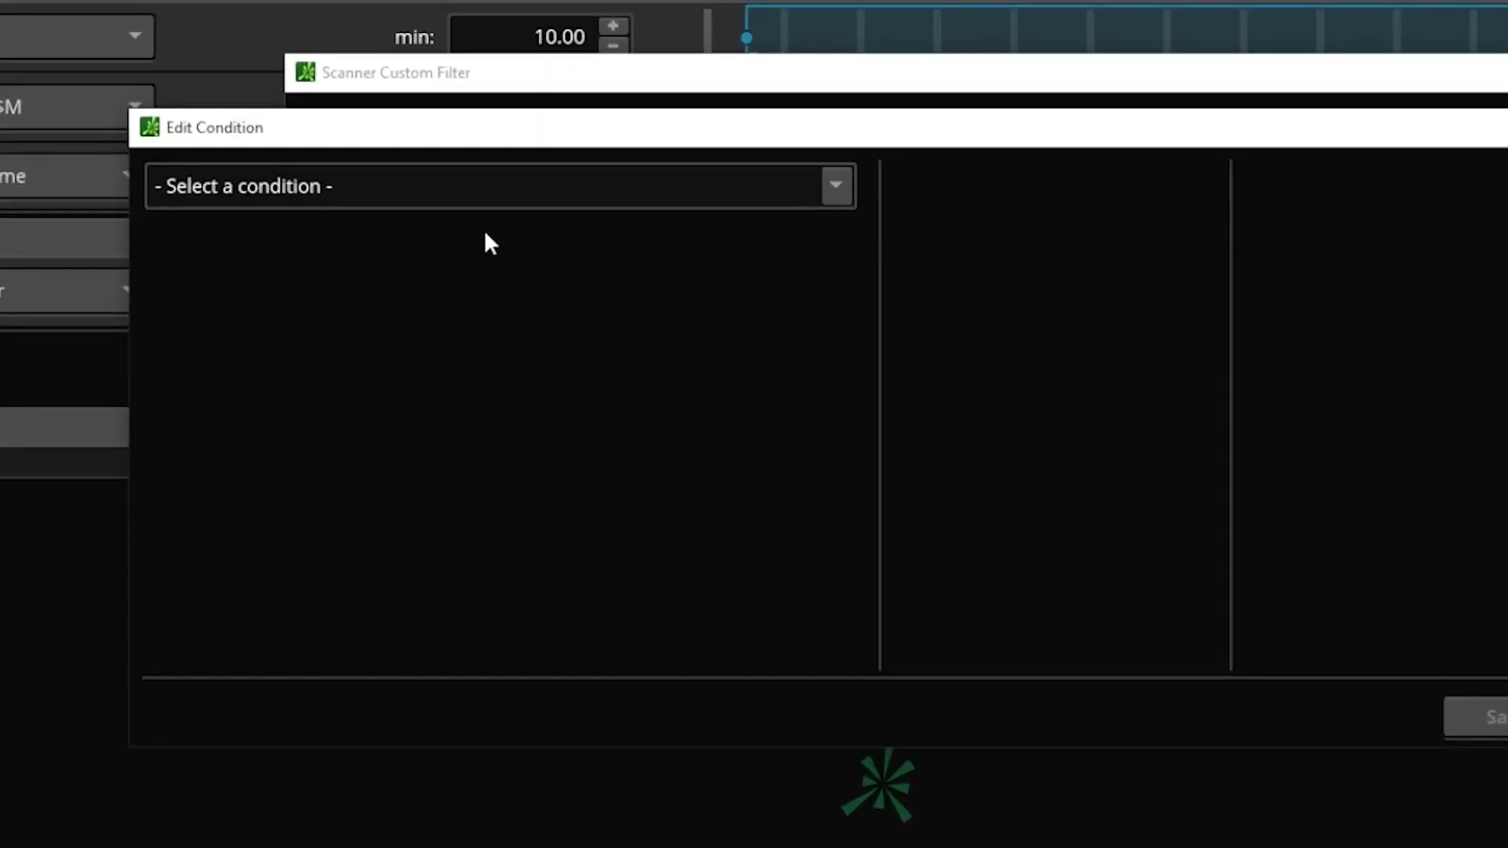
click(500, 269)
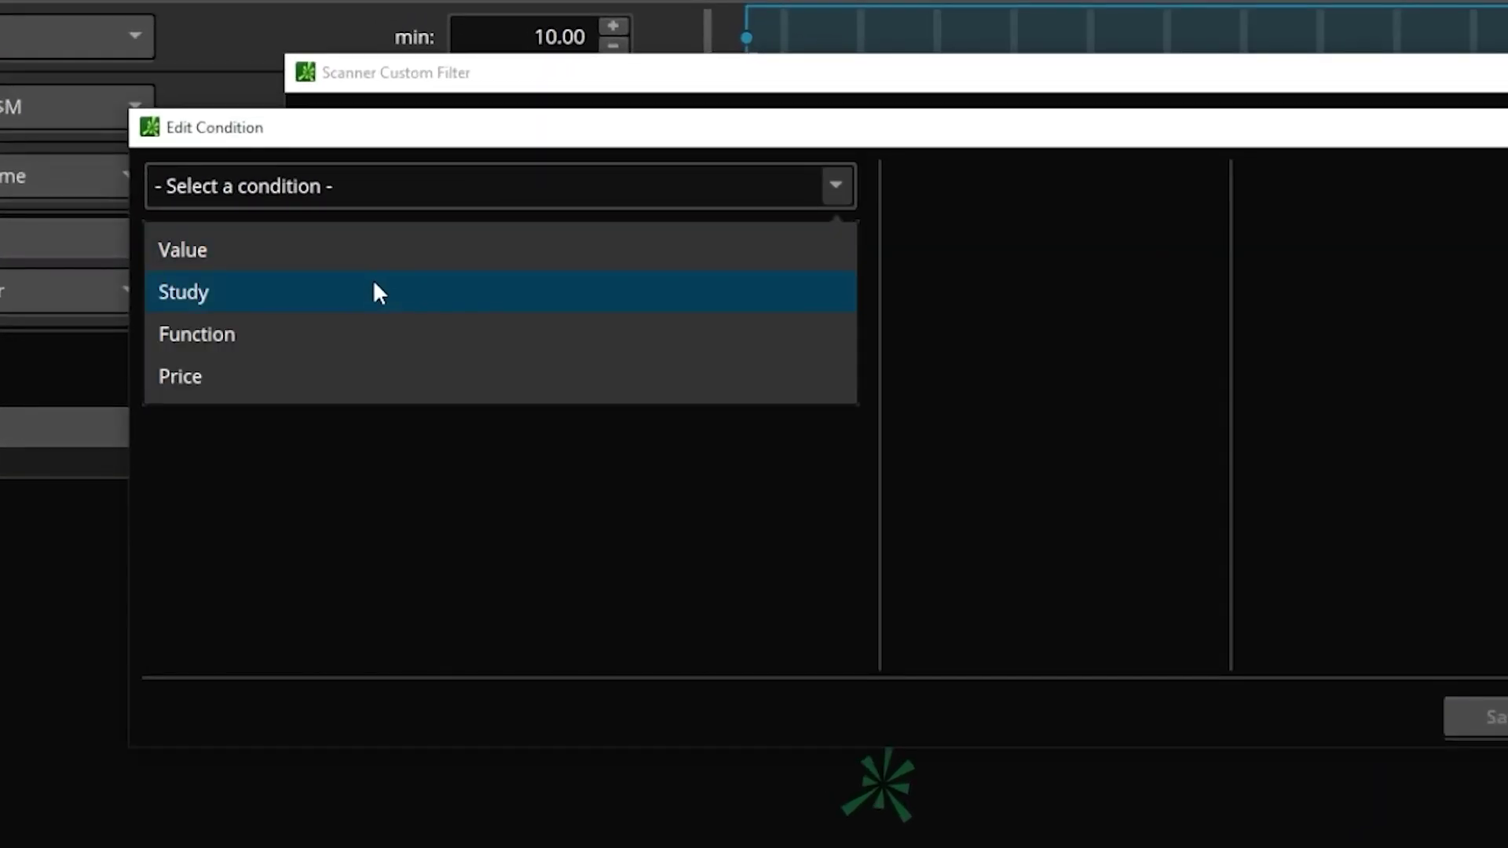
click(363, 311)
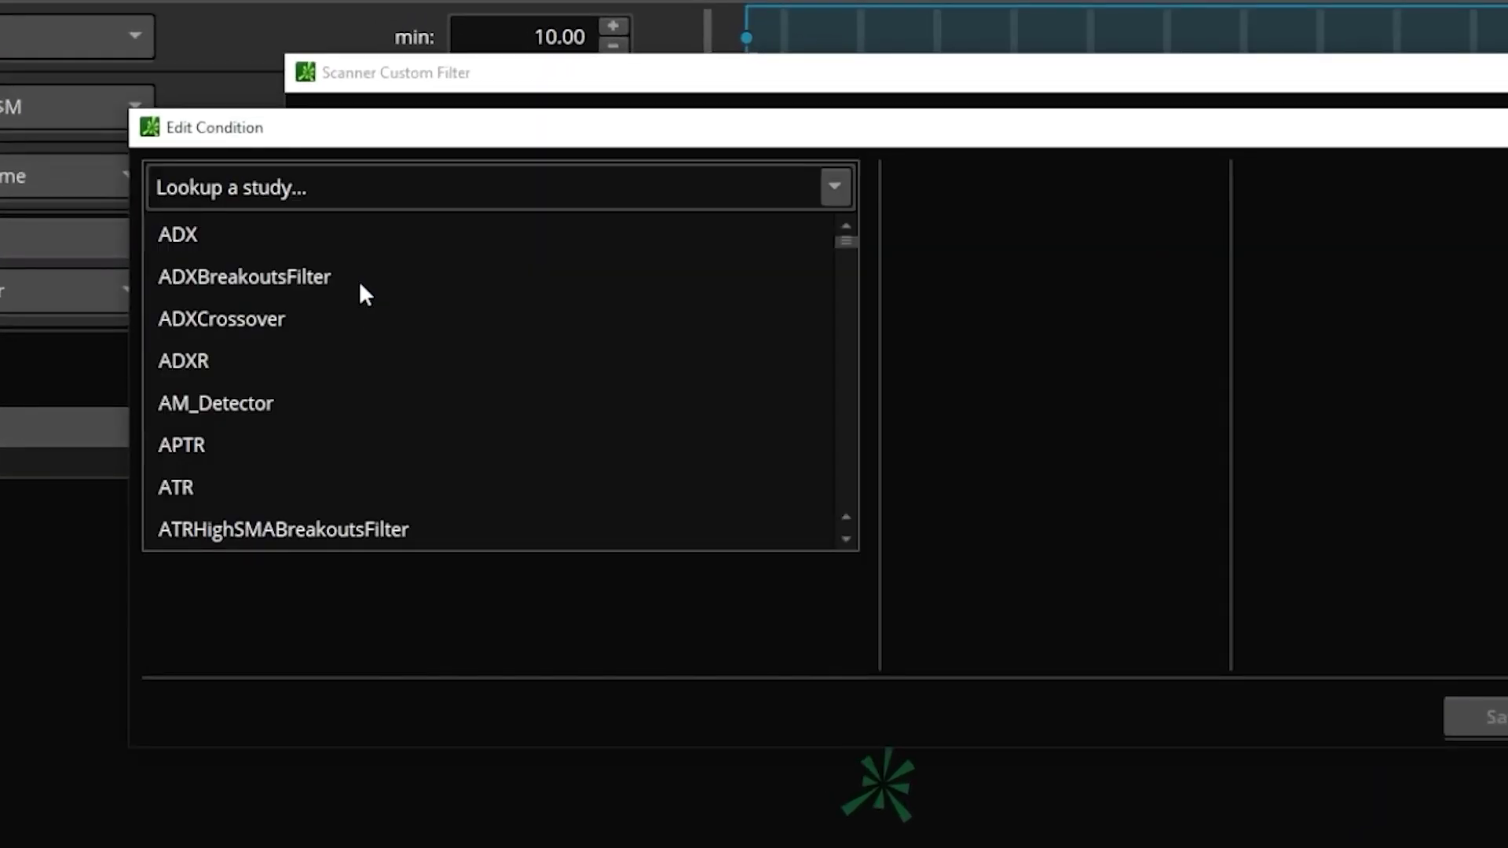
click(334, 193)
text(stoch)
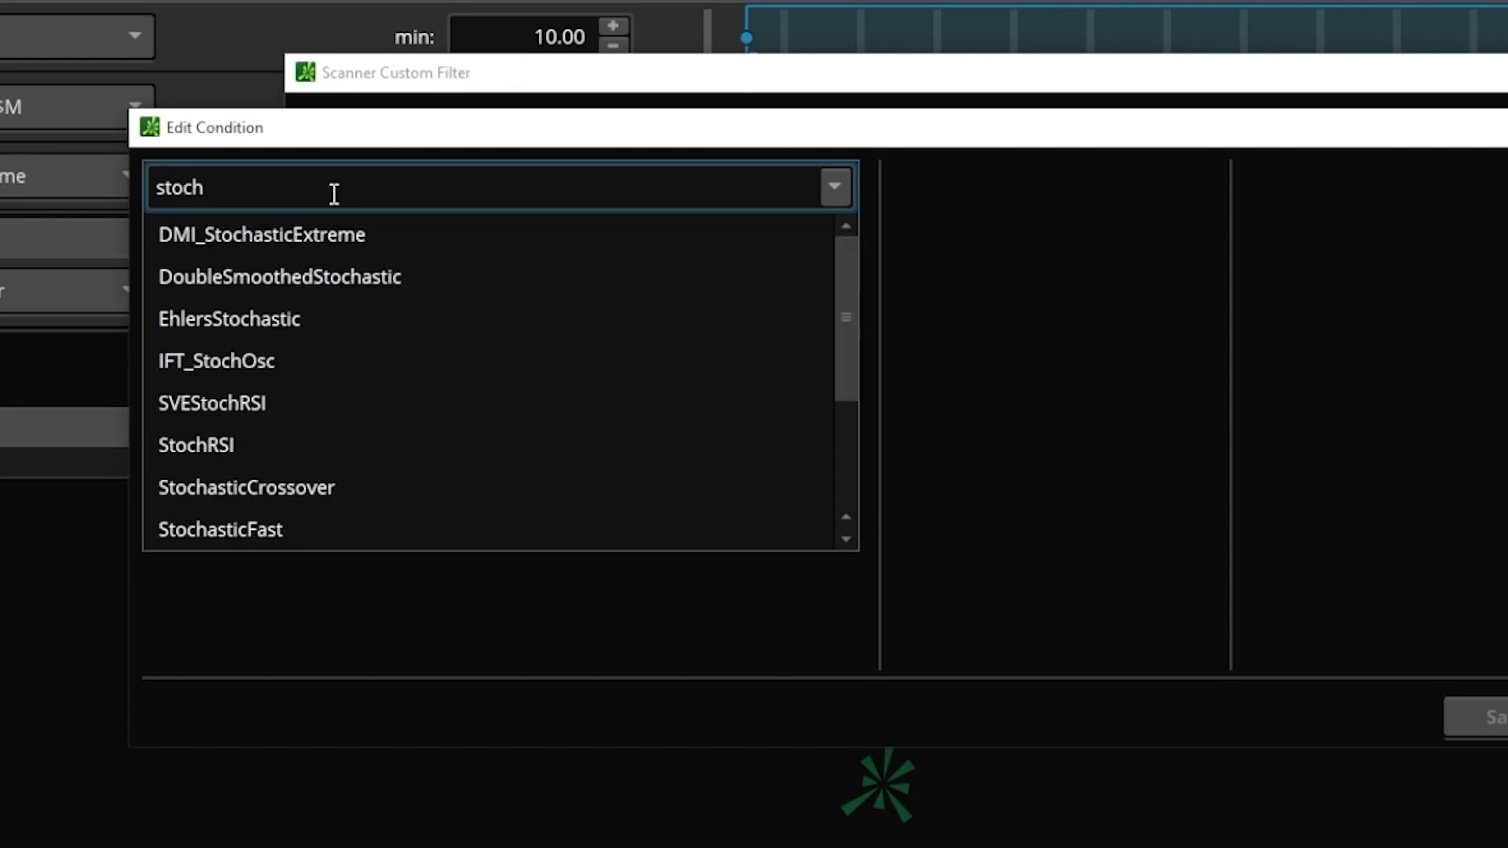
text(as)
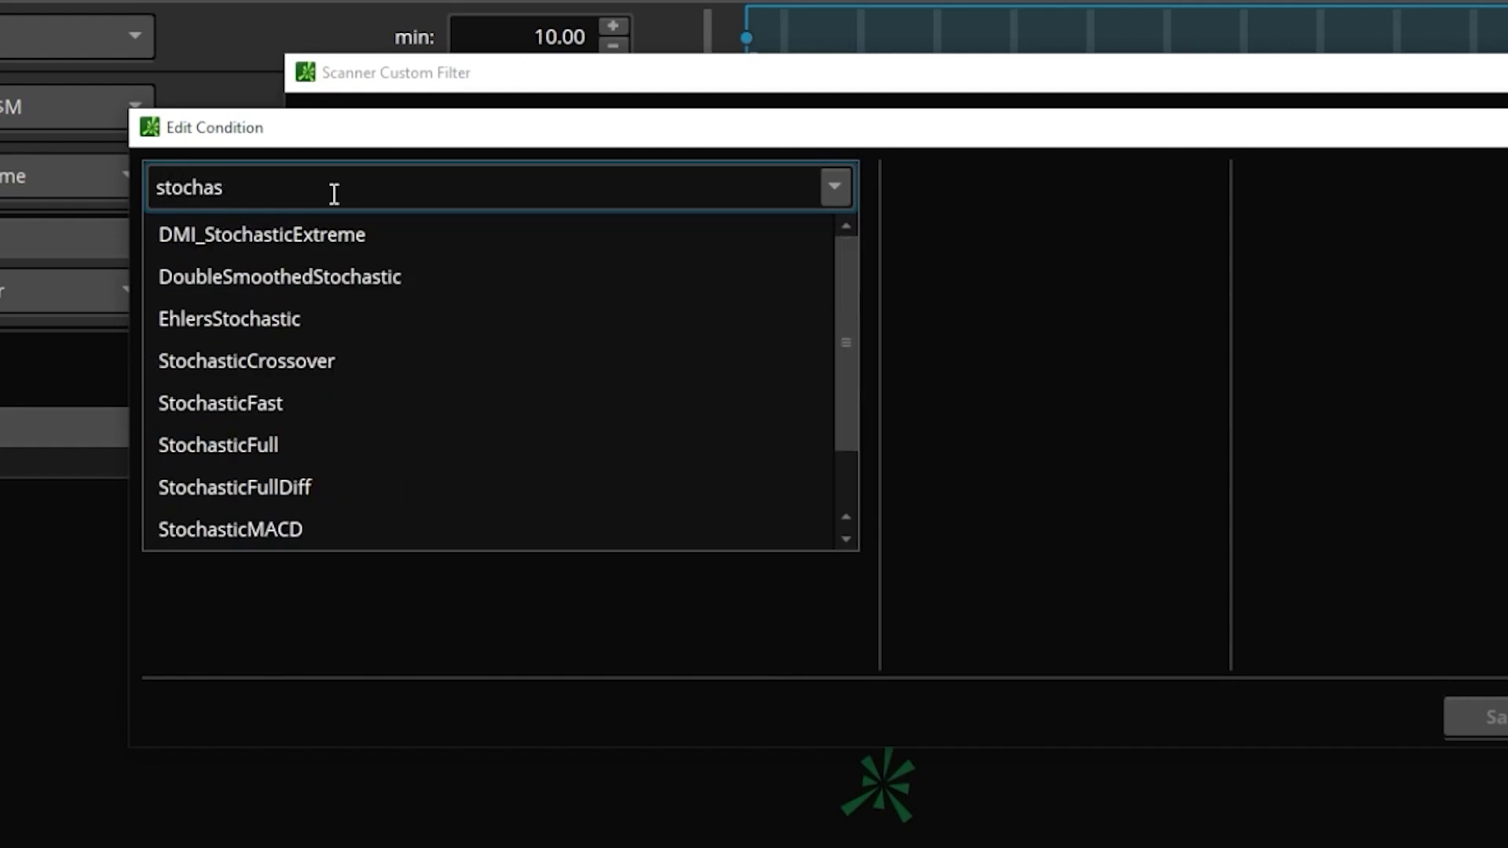
click(258, 436)
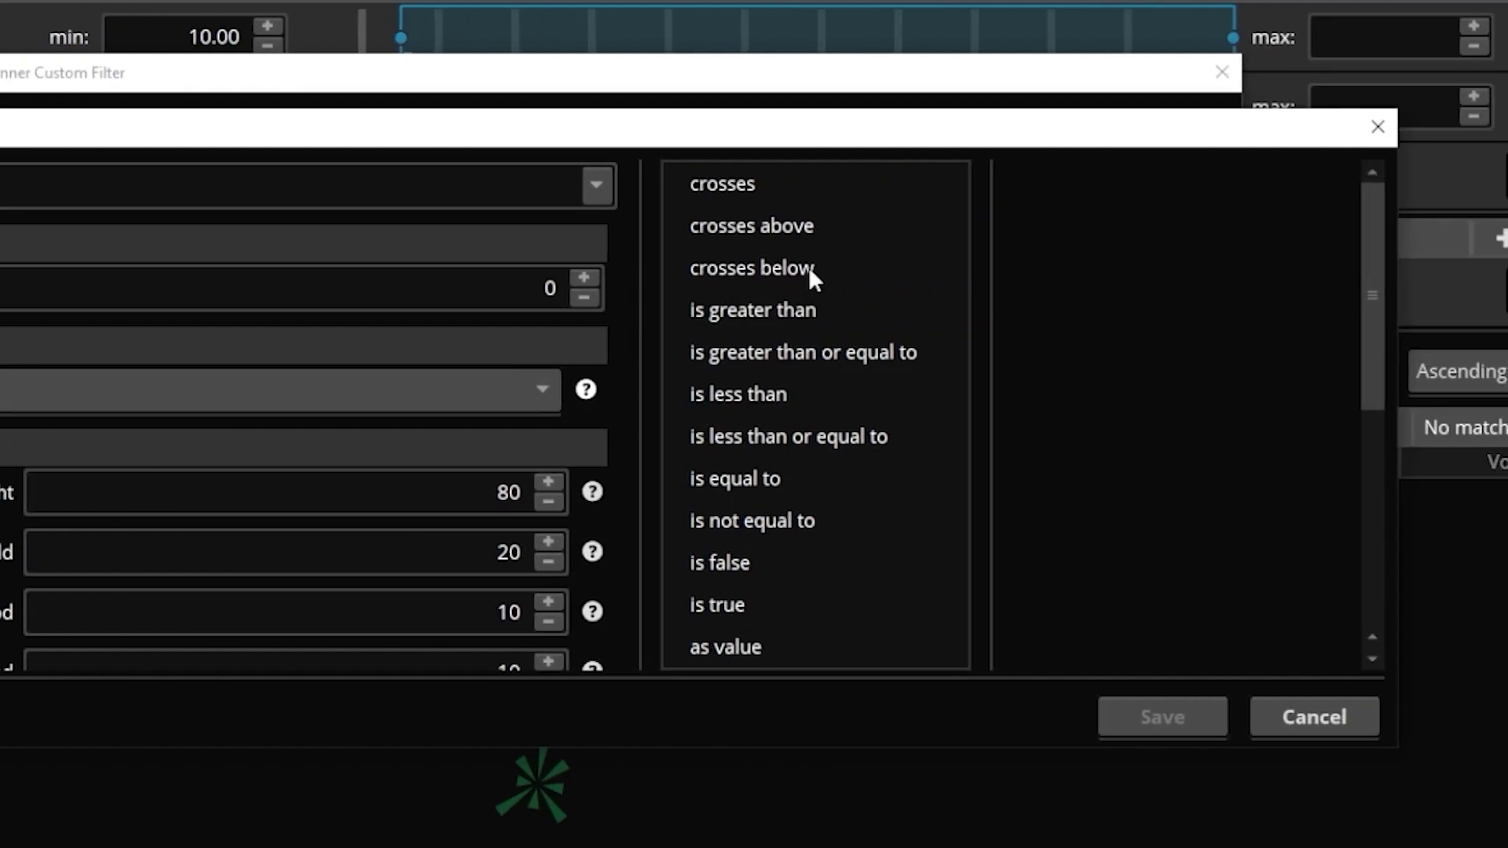
- Complete the condition as crosses above StochasticFull with the FullD plot, and save it
click(787, 226)
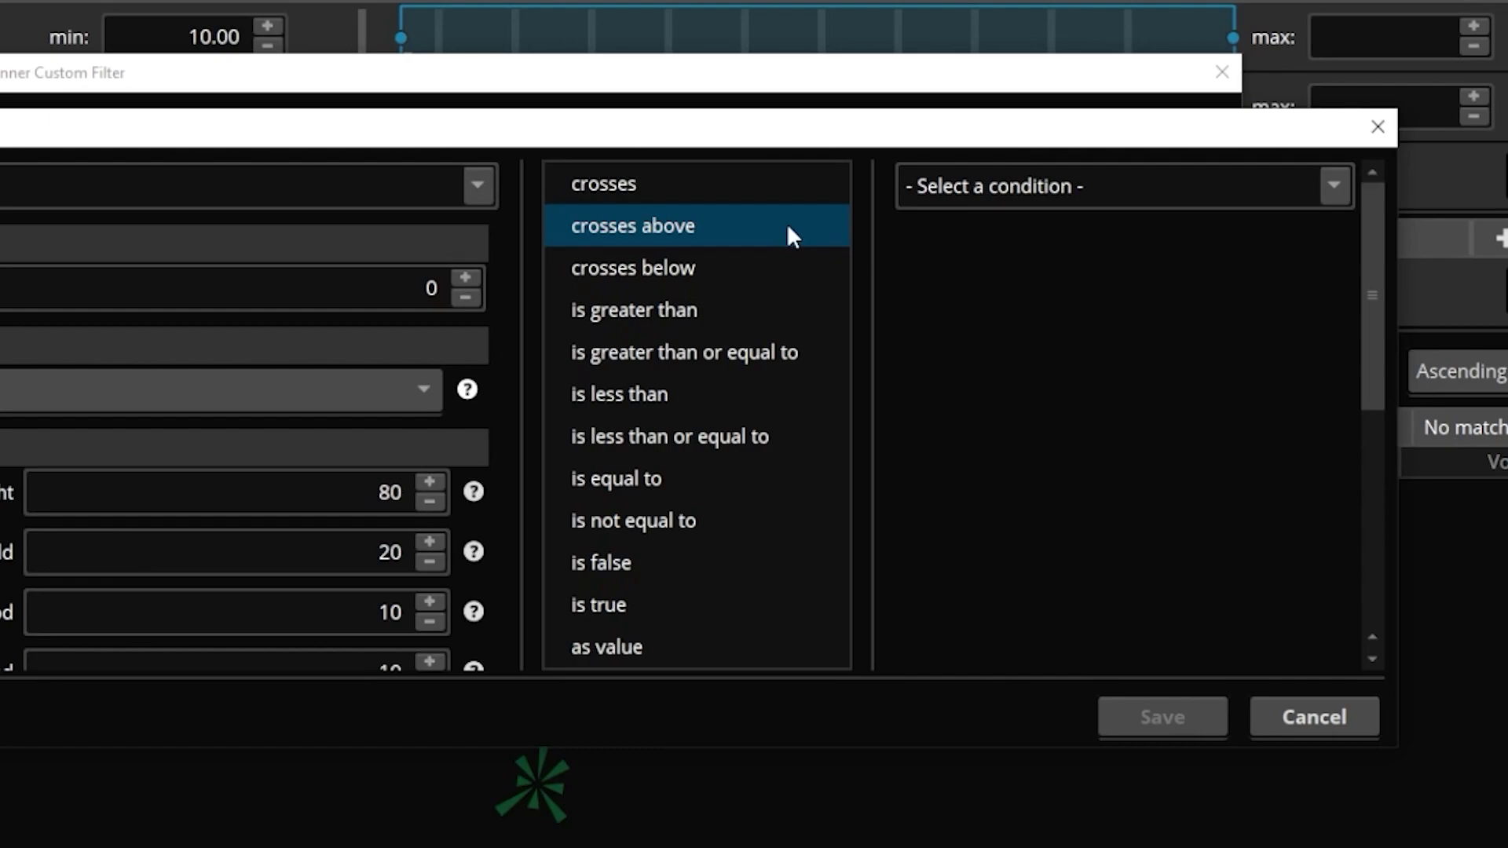
click(1072, 188)
click(972, 292)
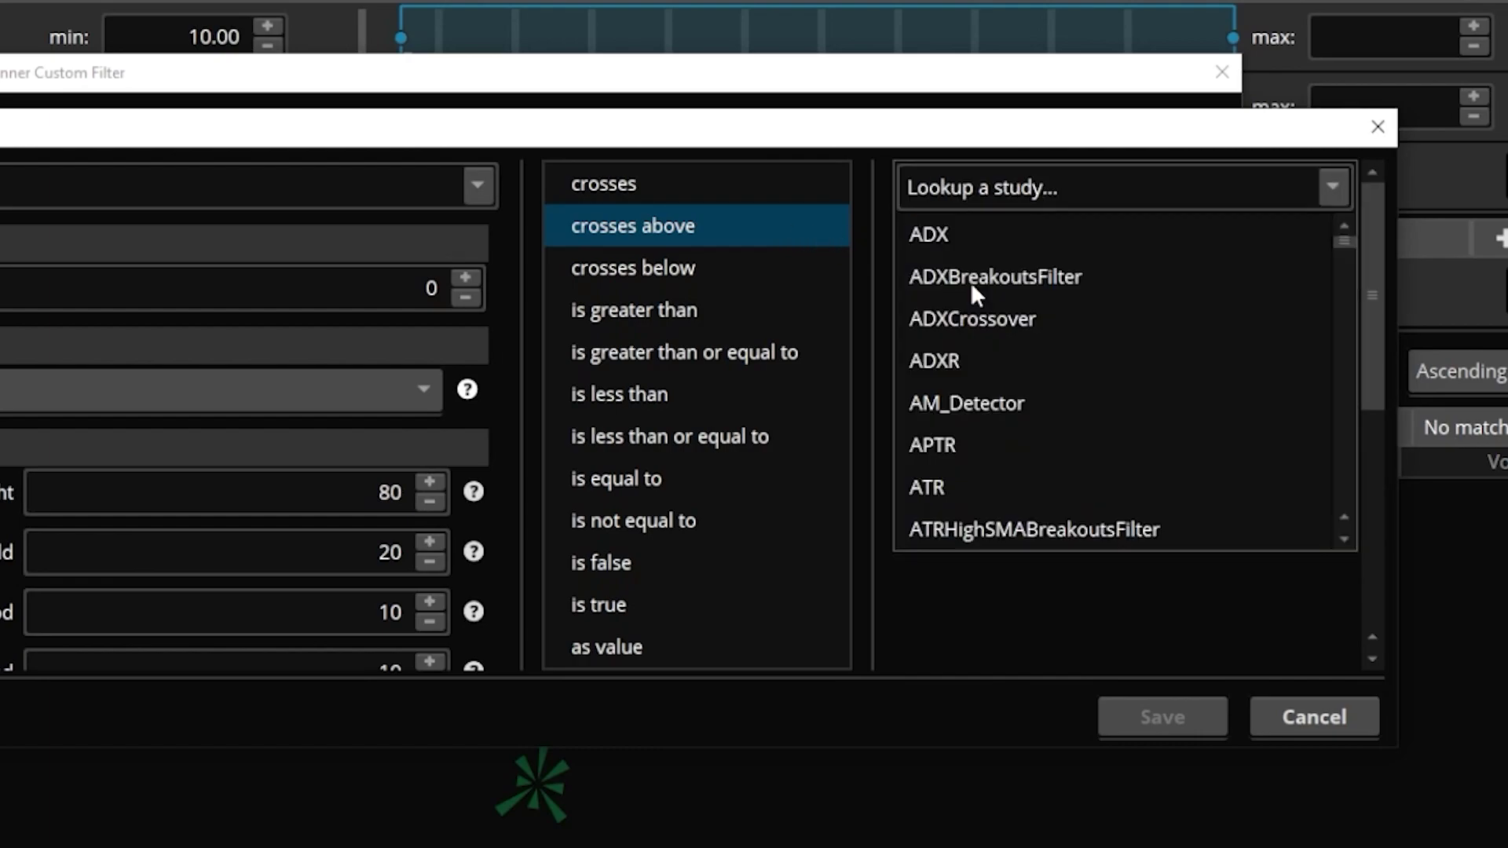
click(1045, 193)
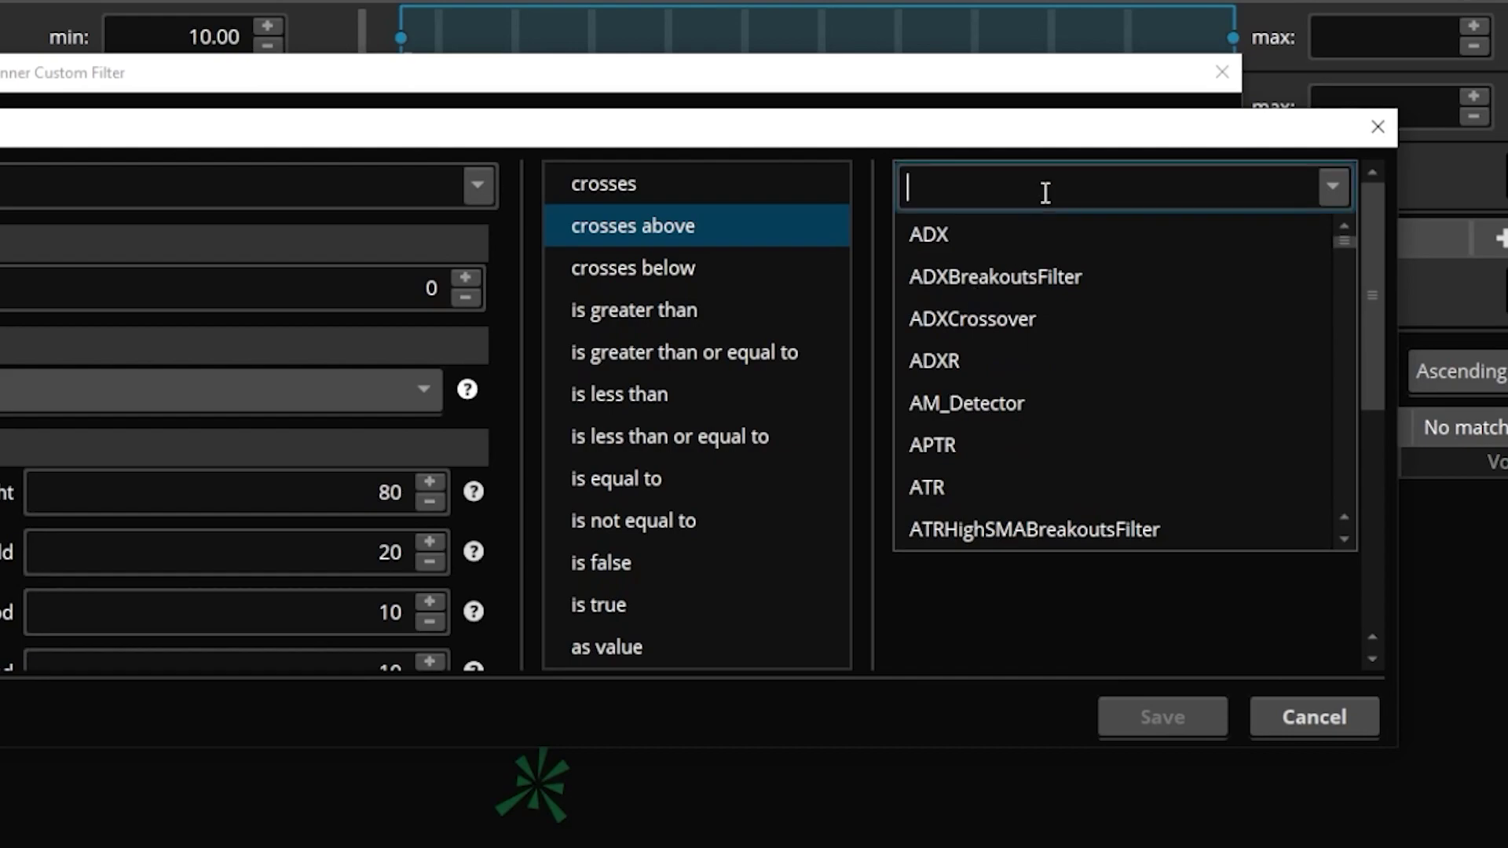
text(stochas)
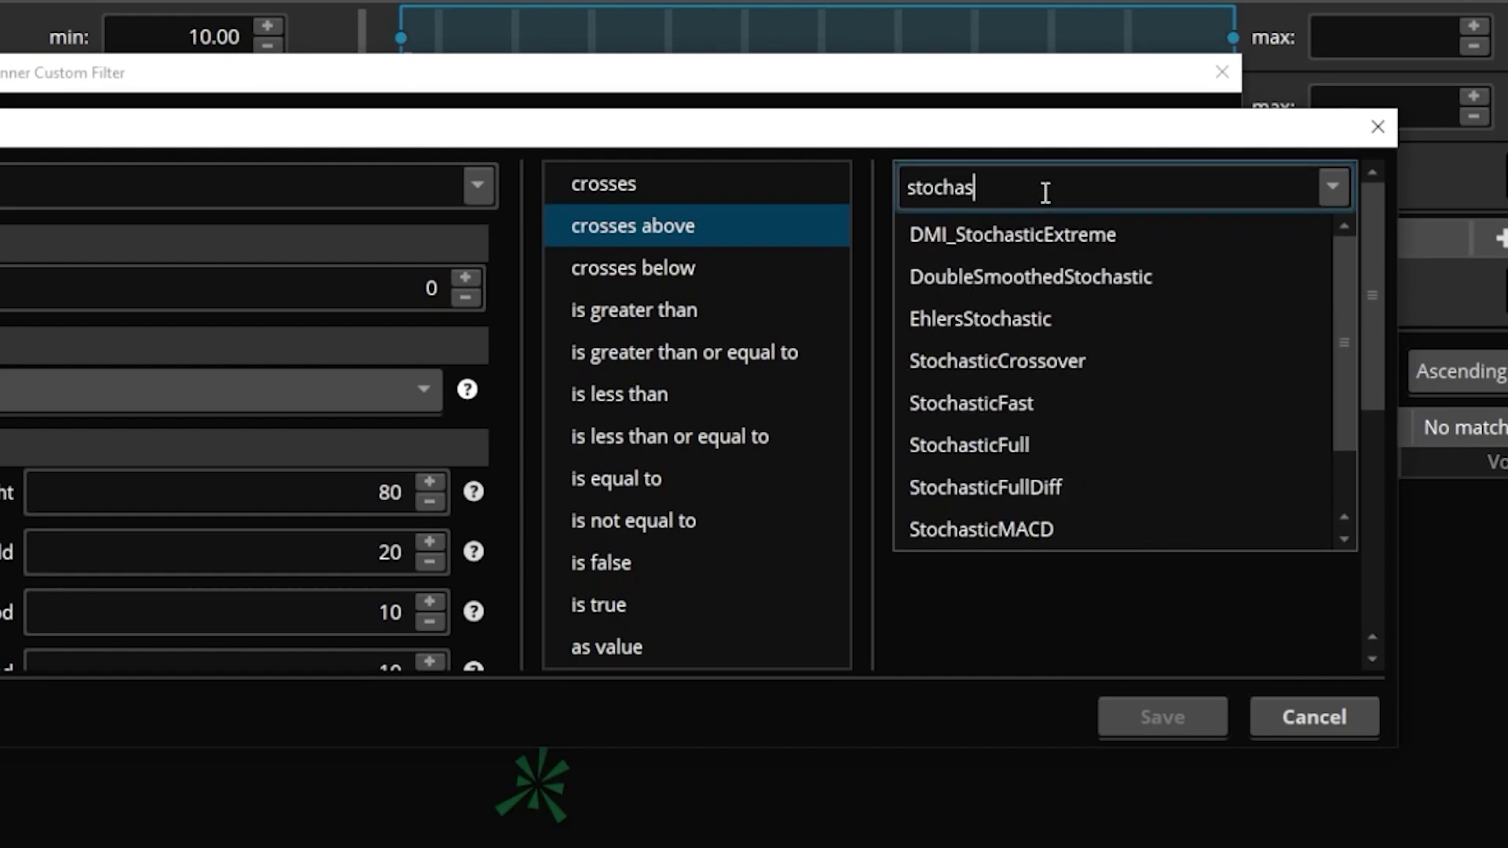
click(999, 455)
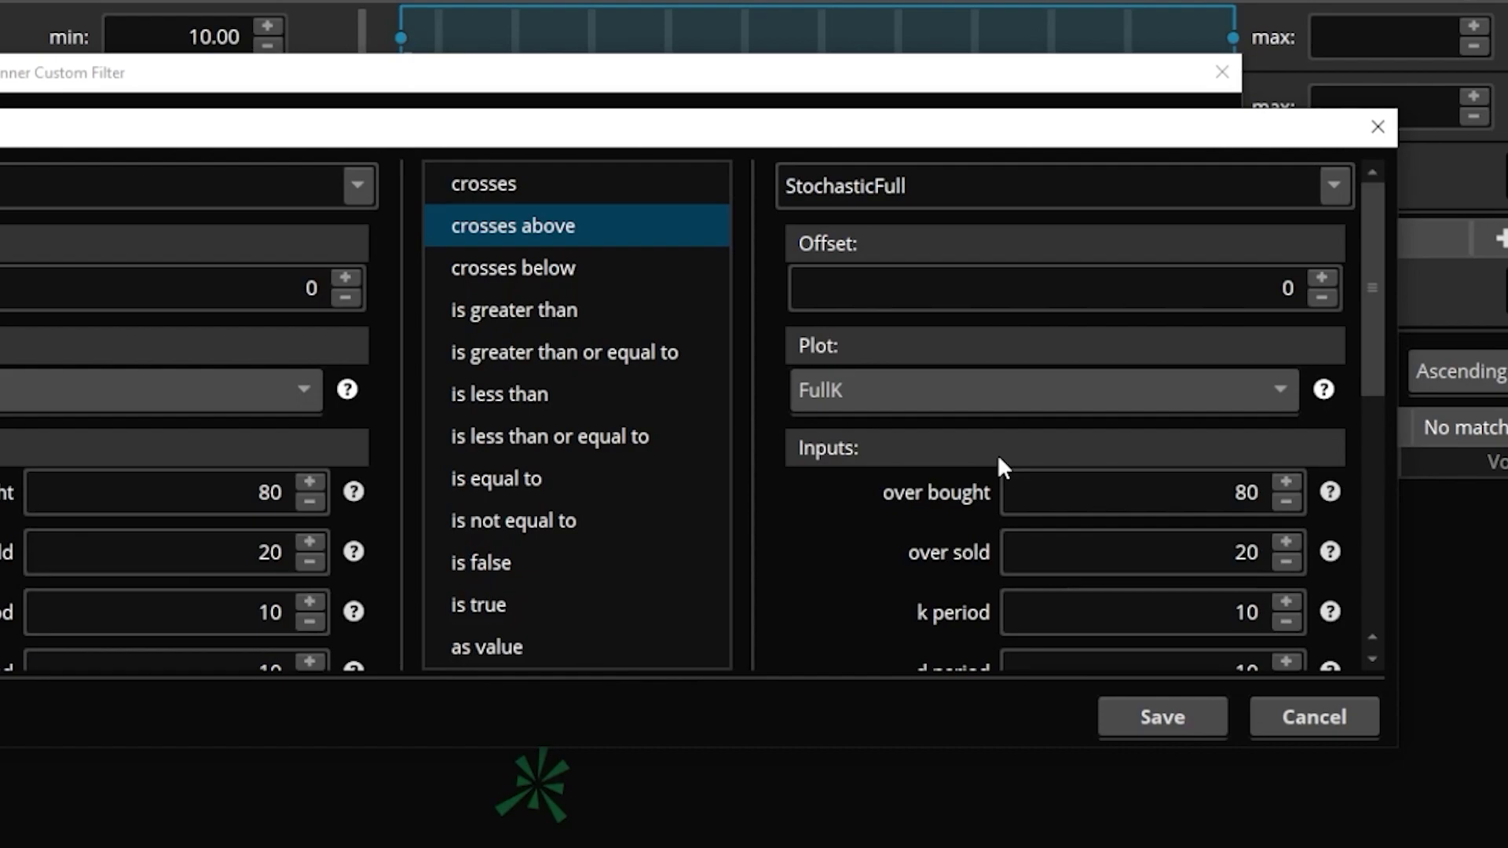
click(889, 389)
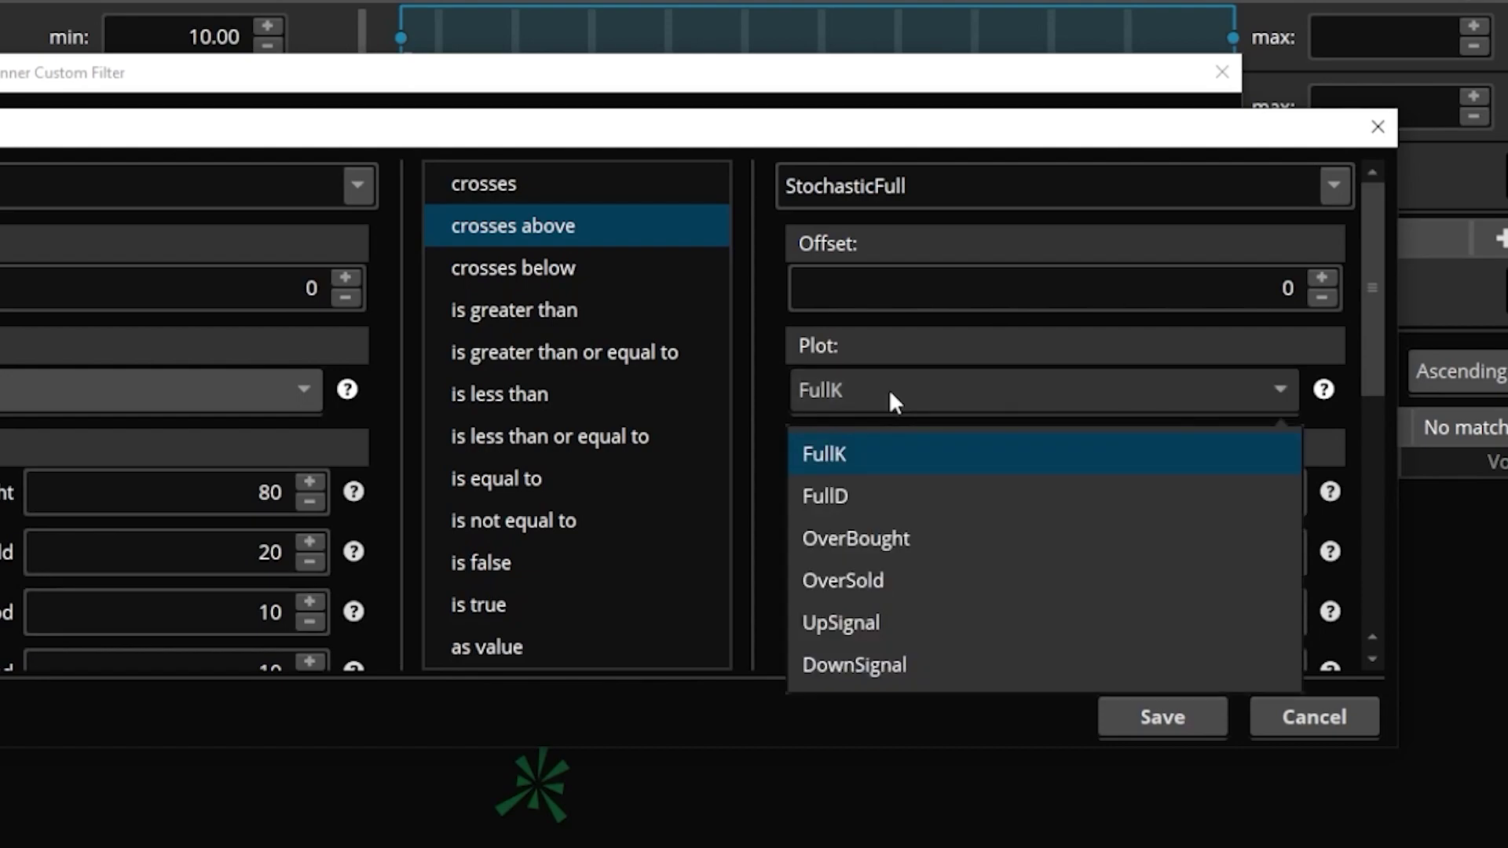
click(859, 498)
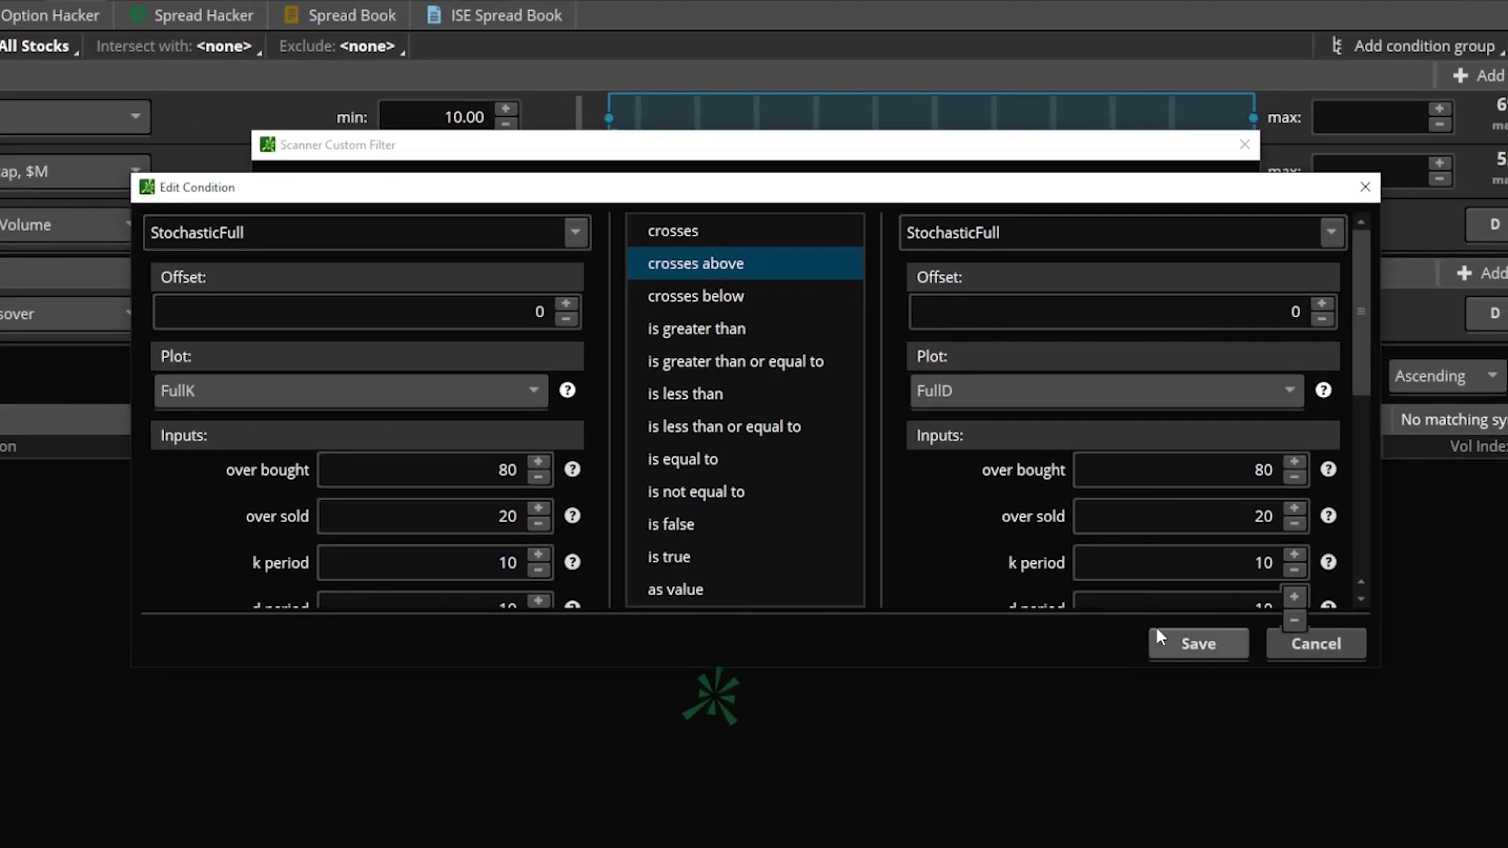
click(1162, 717)
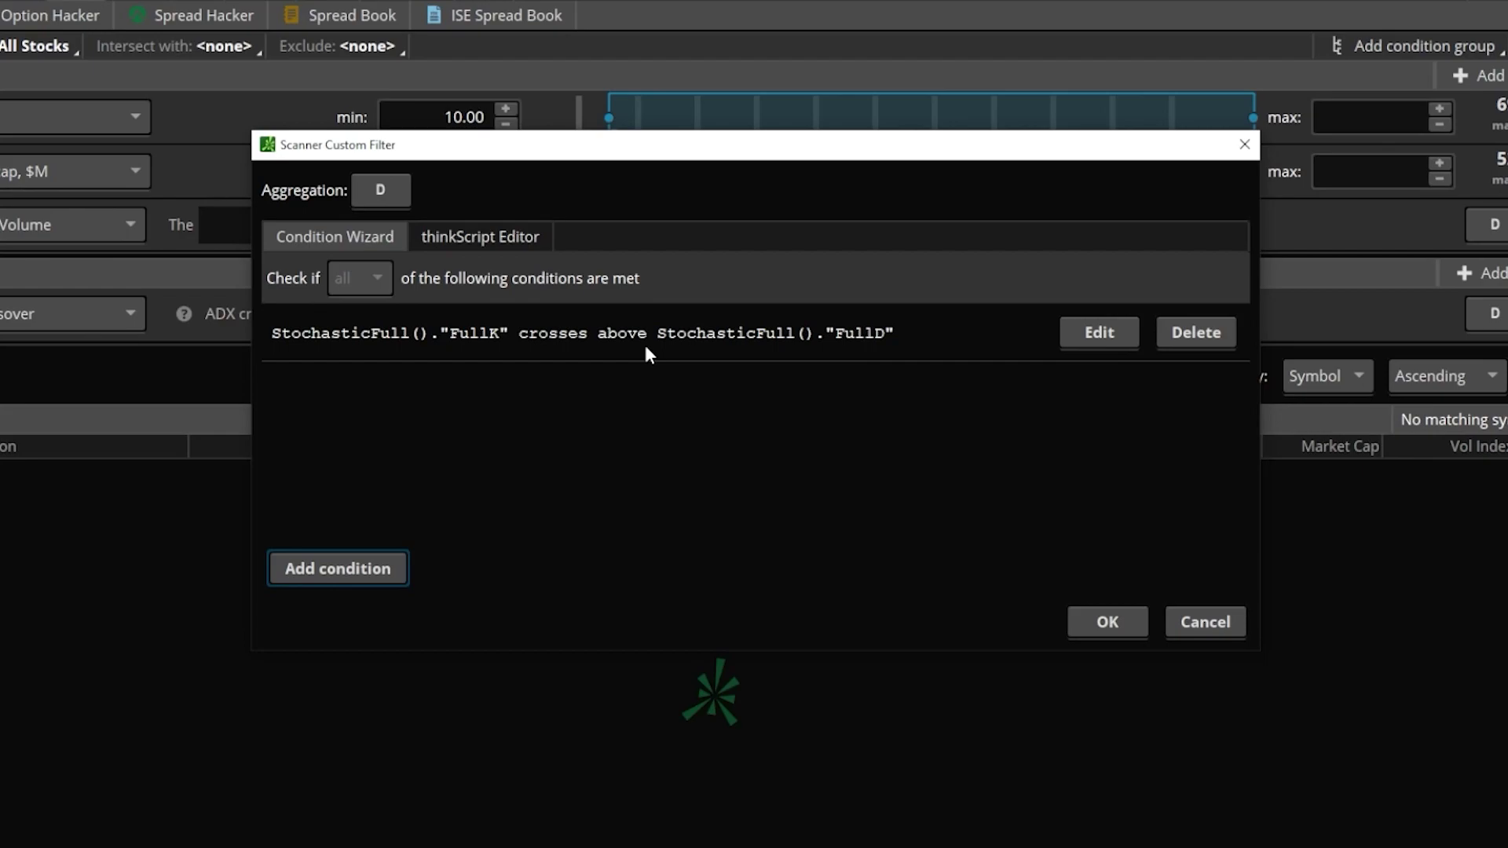
- Start a second condition in the custom filter using the StochasticFull study as its first operand
click(339, 568)
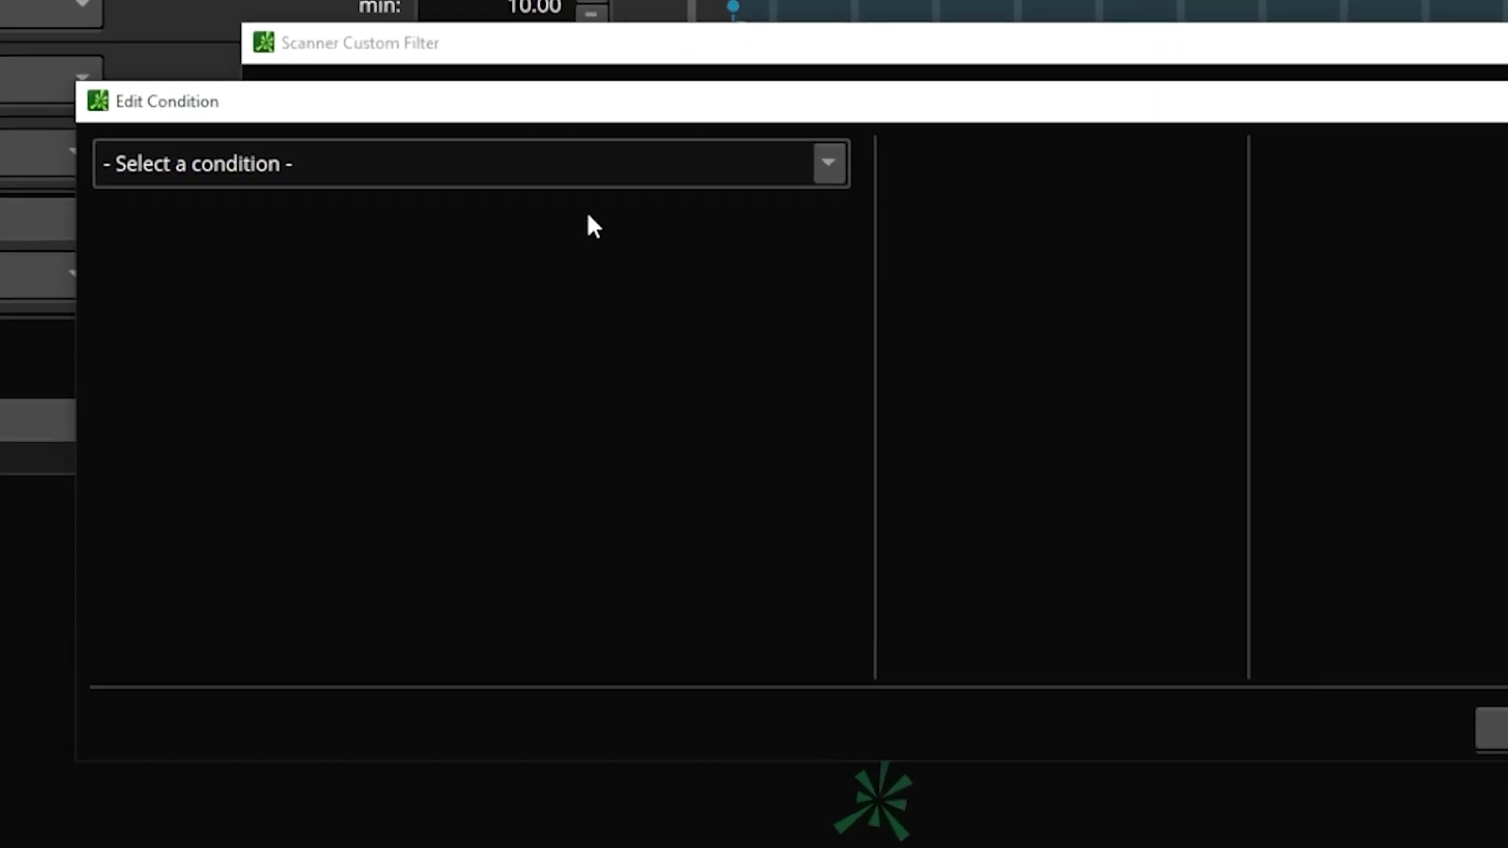
click(508, 240)
click(410, 284)
click(391, 159)
text(stochast)
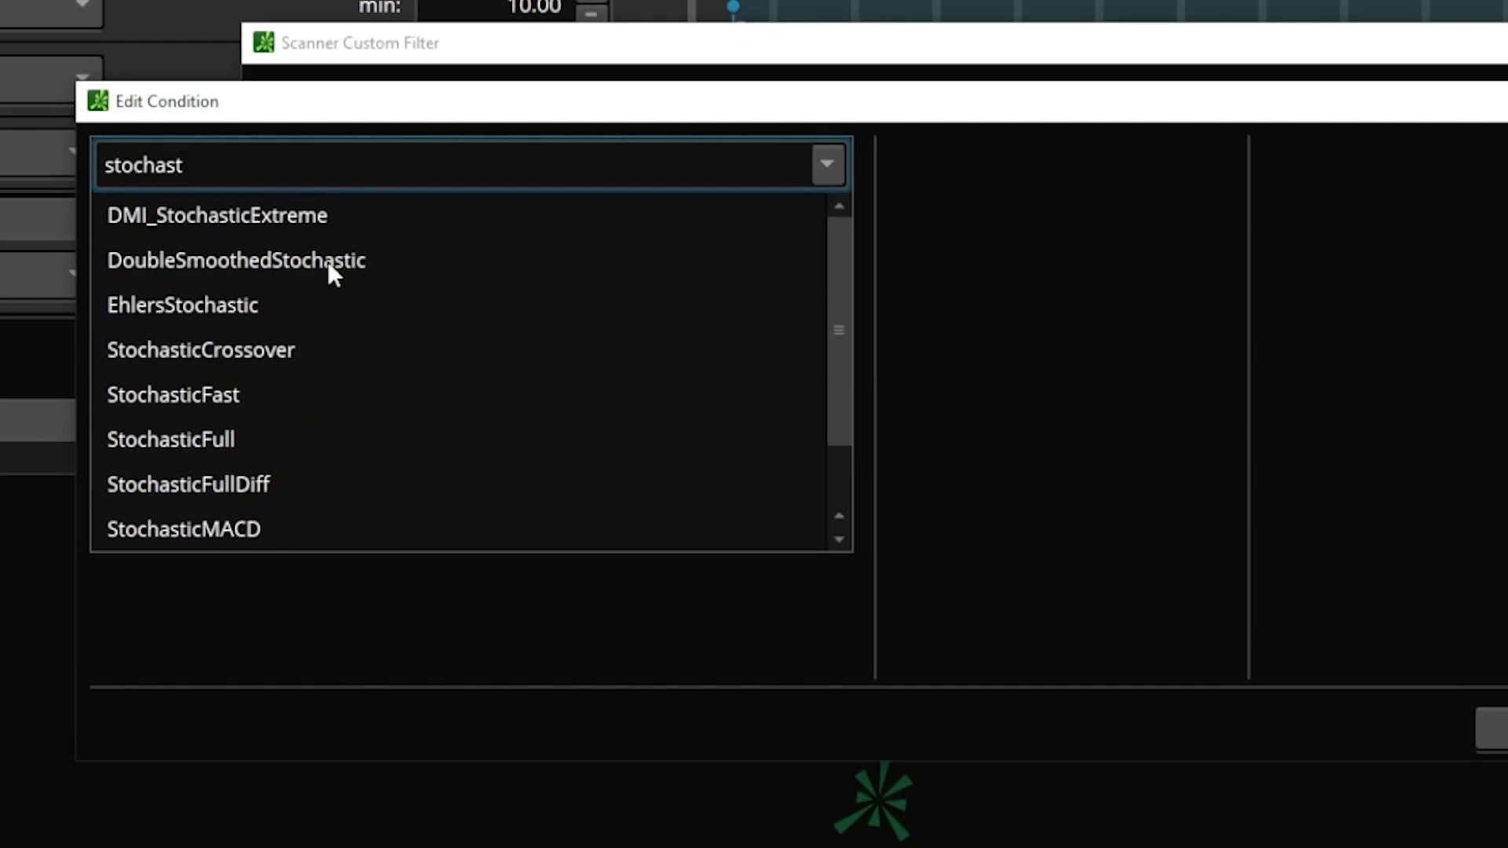
click(205, 430)
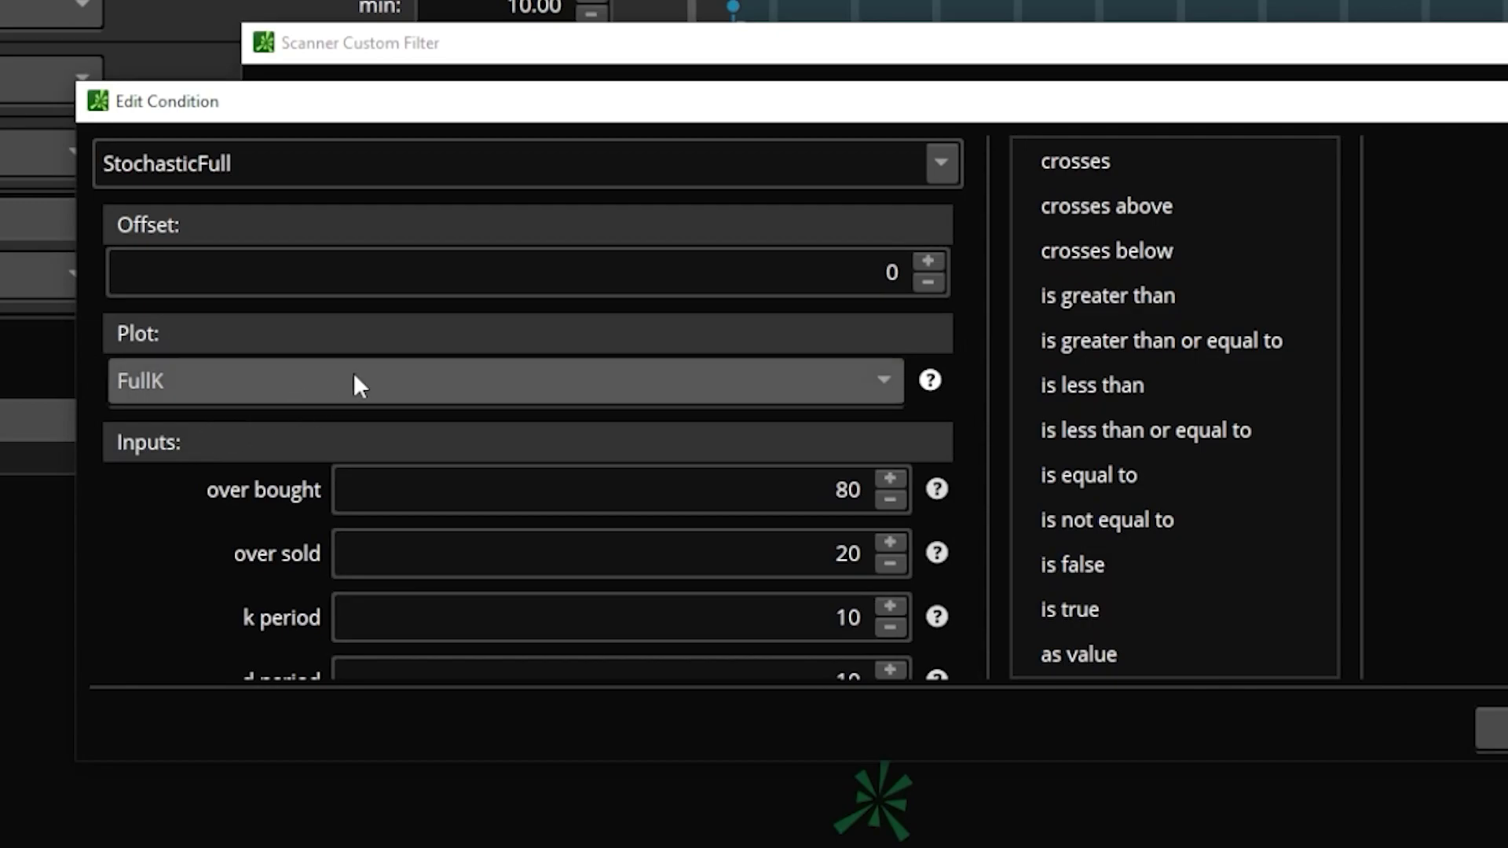
- Complete the second condition as is less than the value 20, save it and accept the custom filter
click(761, 384)
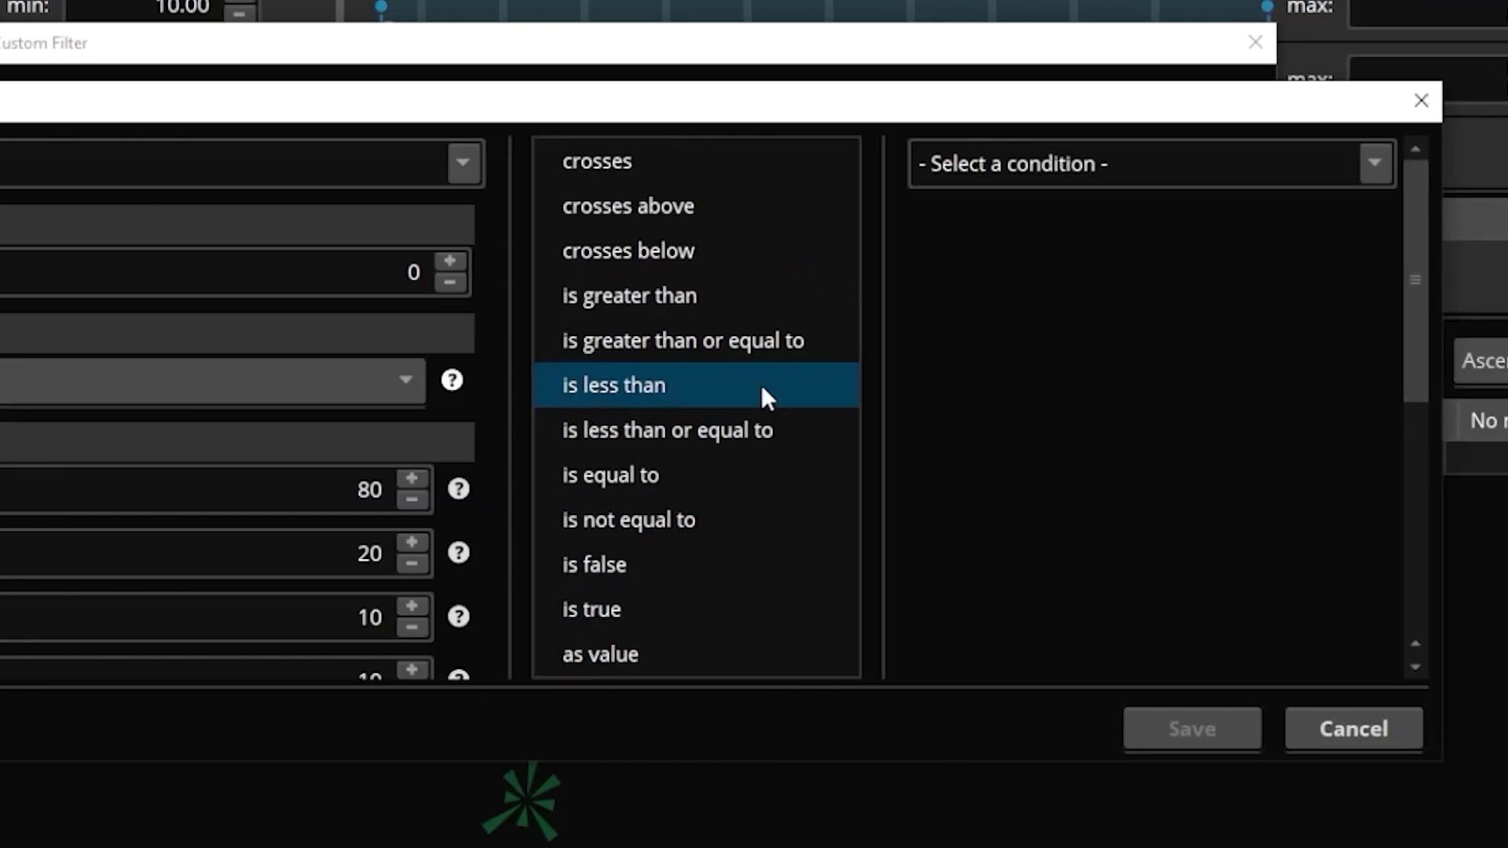
click(1137, 166)
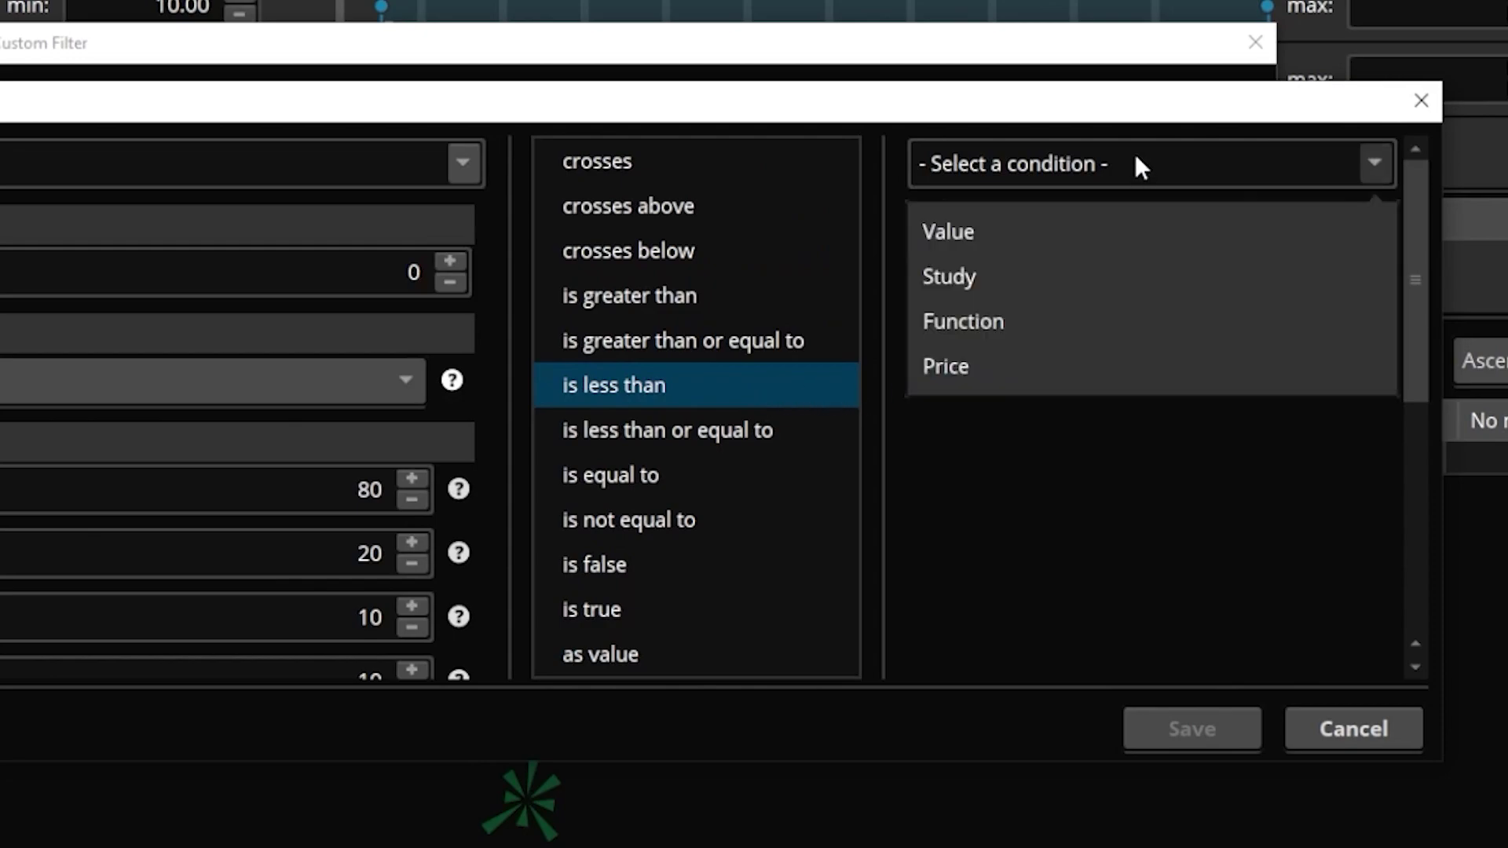
click(1031, 228)
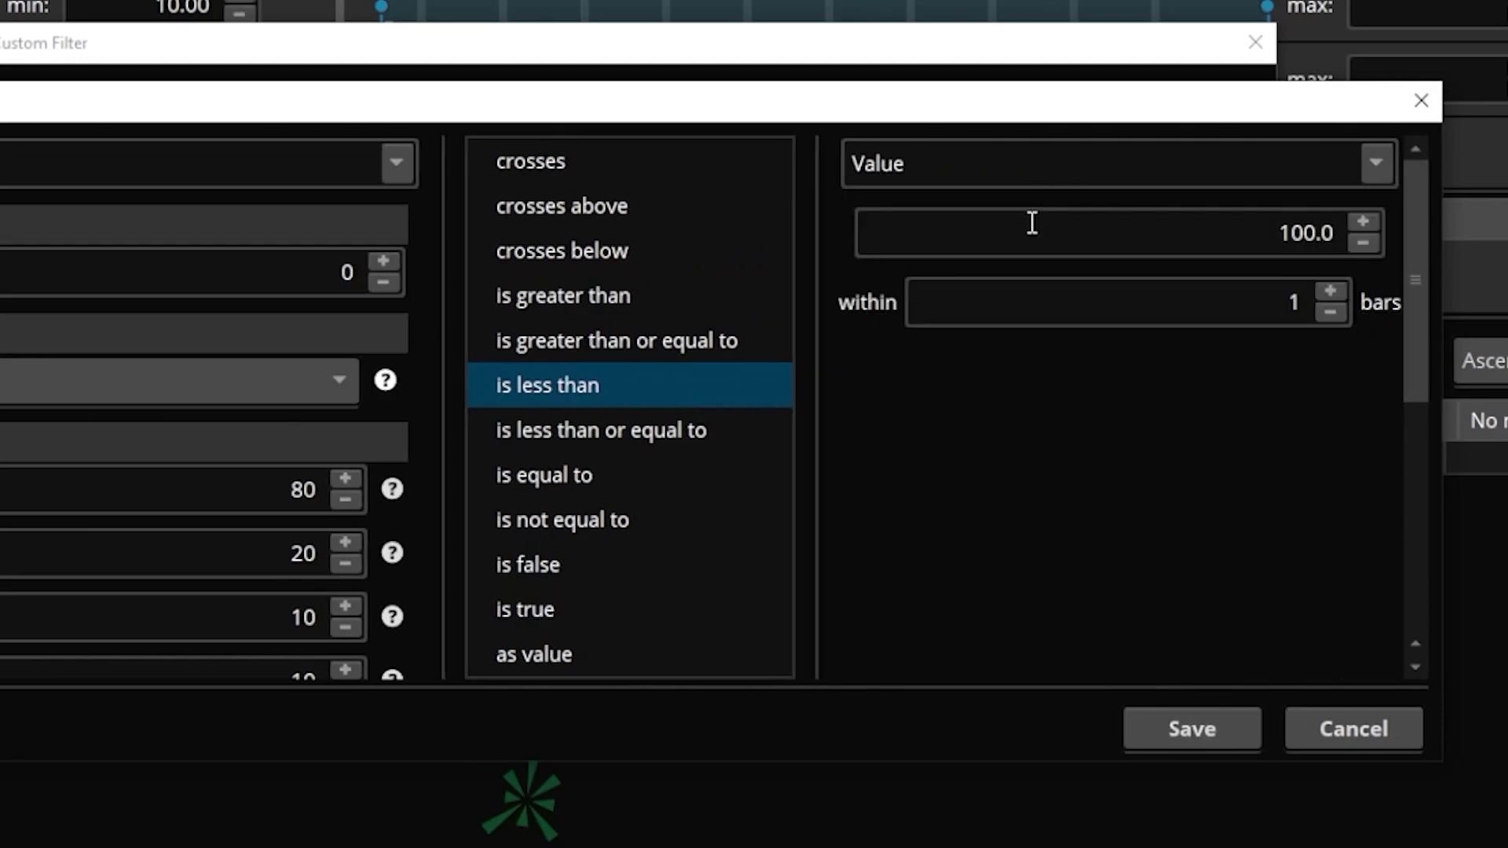
click(1185, 227)
text(20)
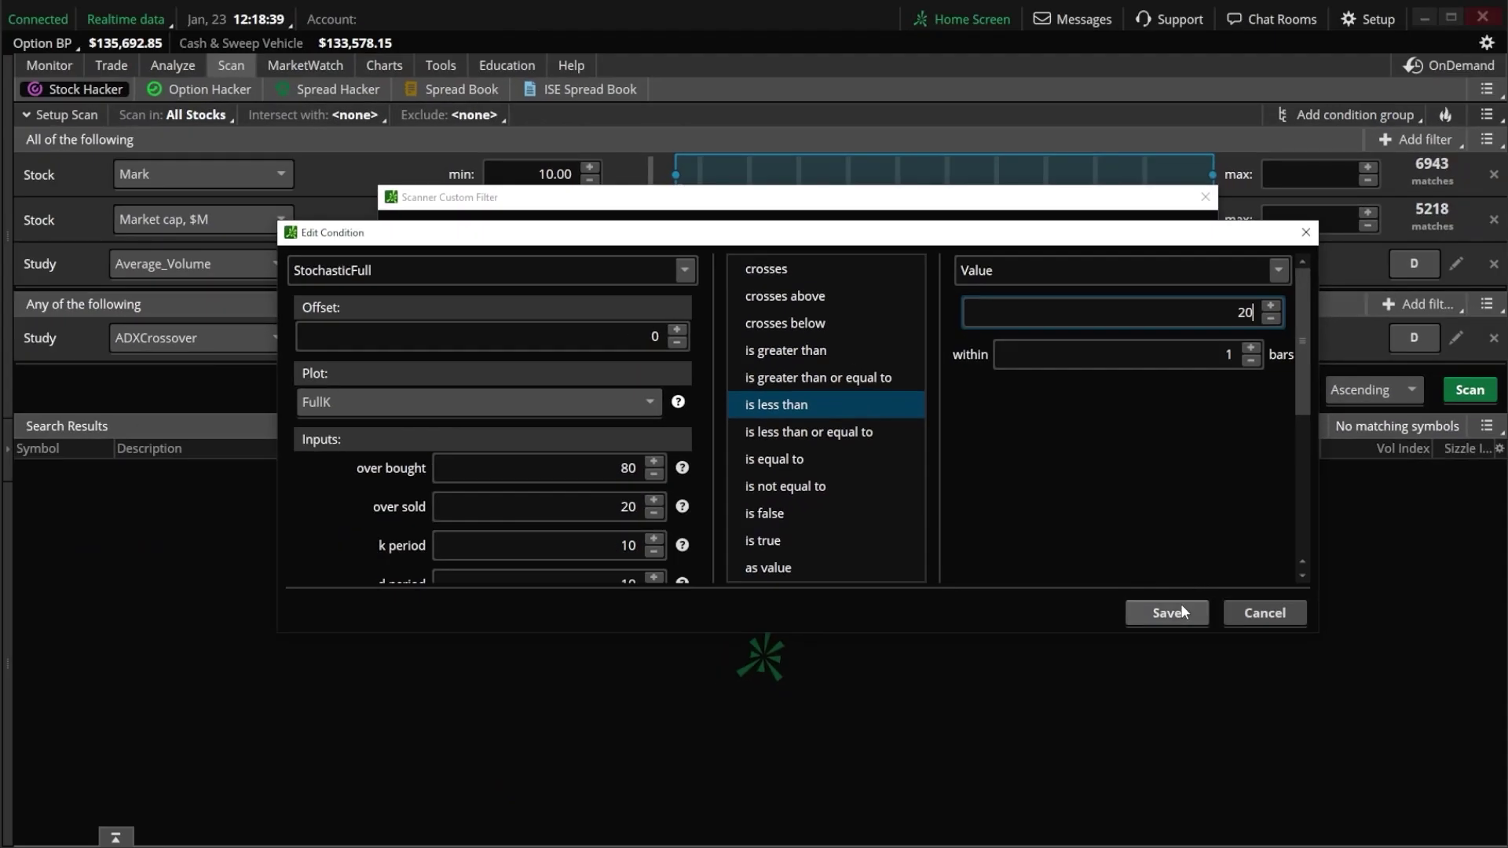
click(1191, 729)
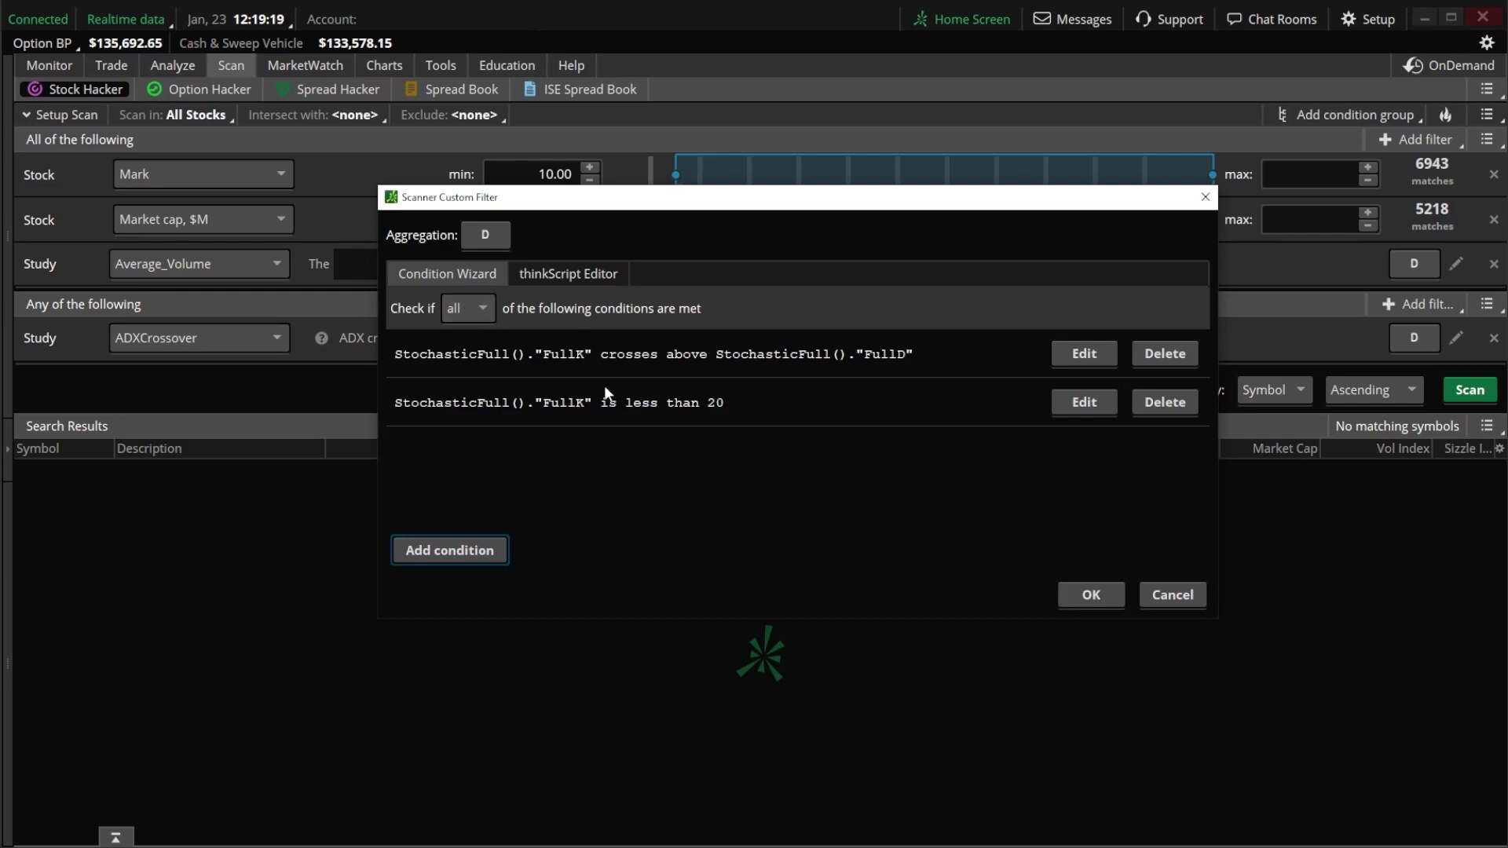
click(1093, 593)
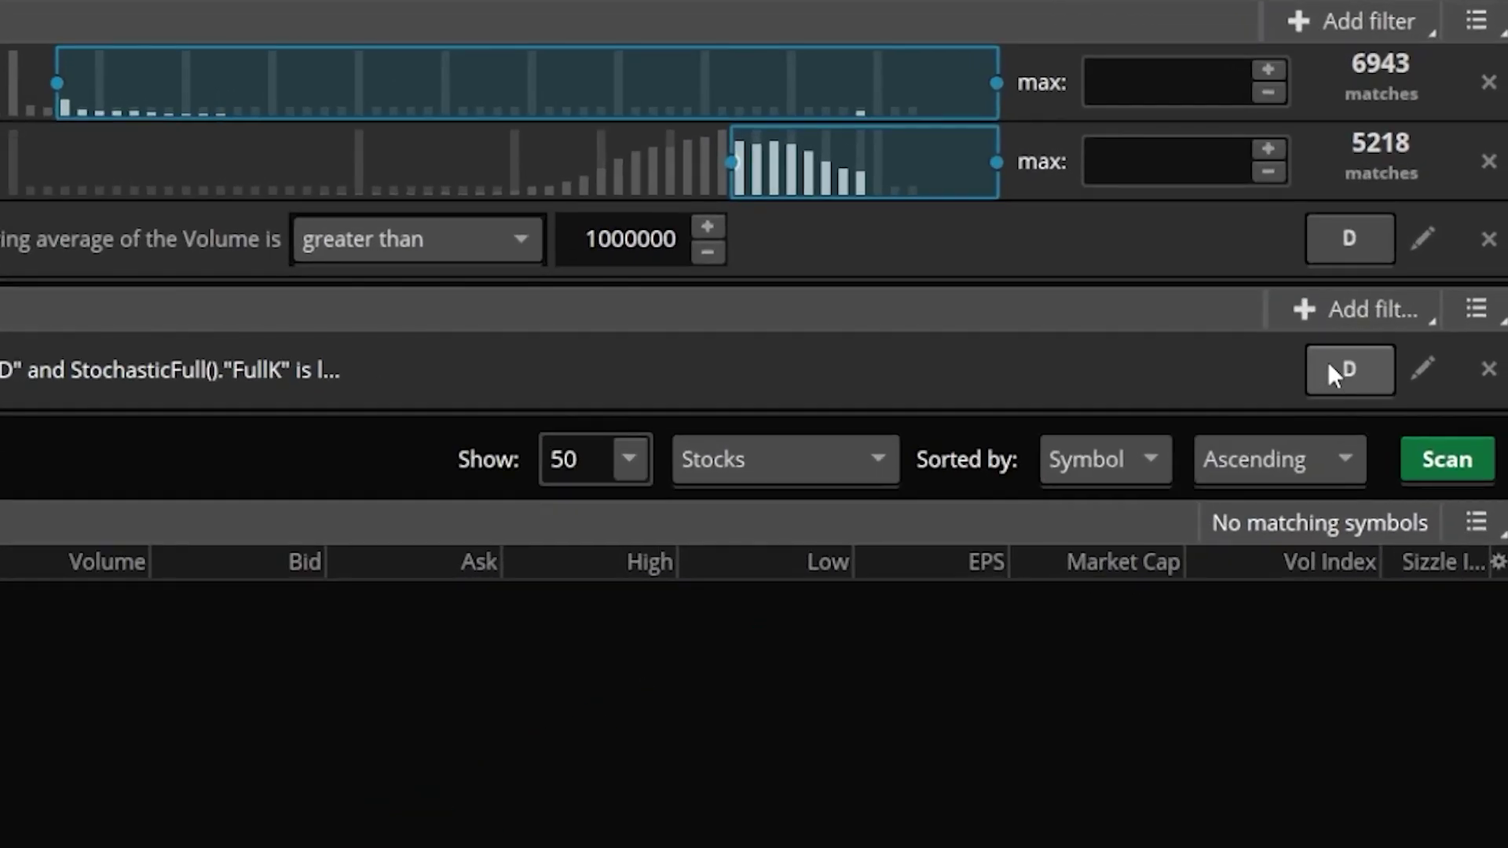
- Add another study filter to the any-of group, make it a custom filter and delete its default ADXCrossover condition
click(1376, 310)
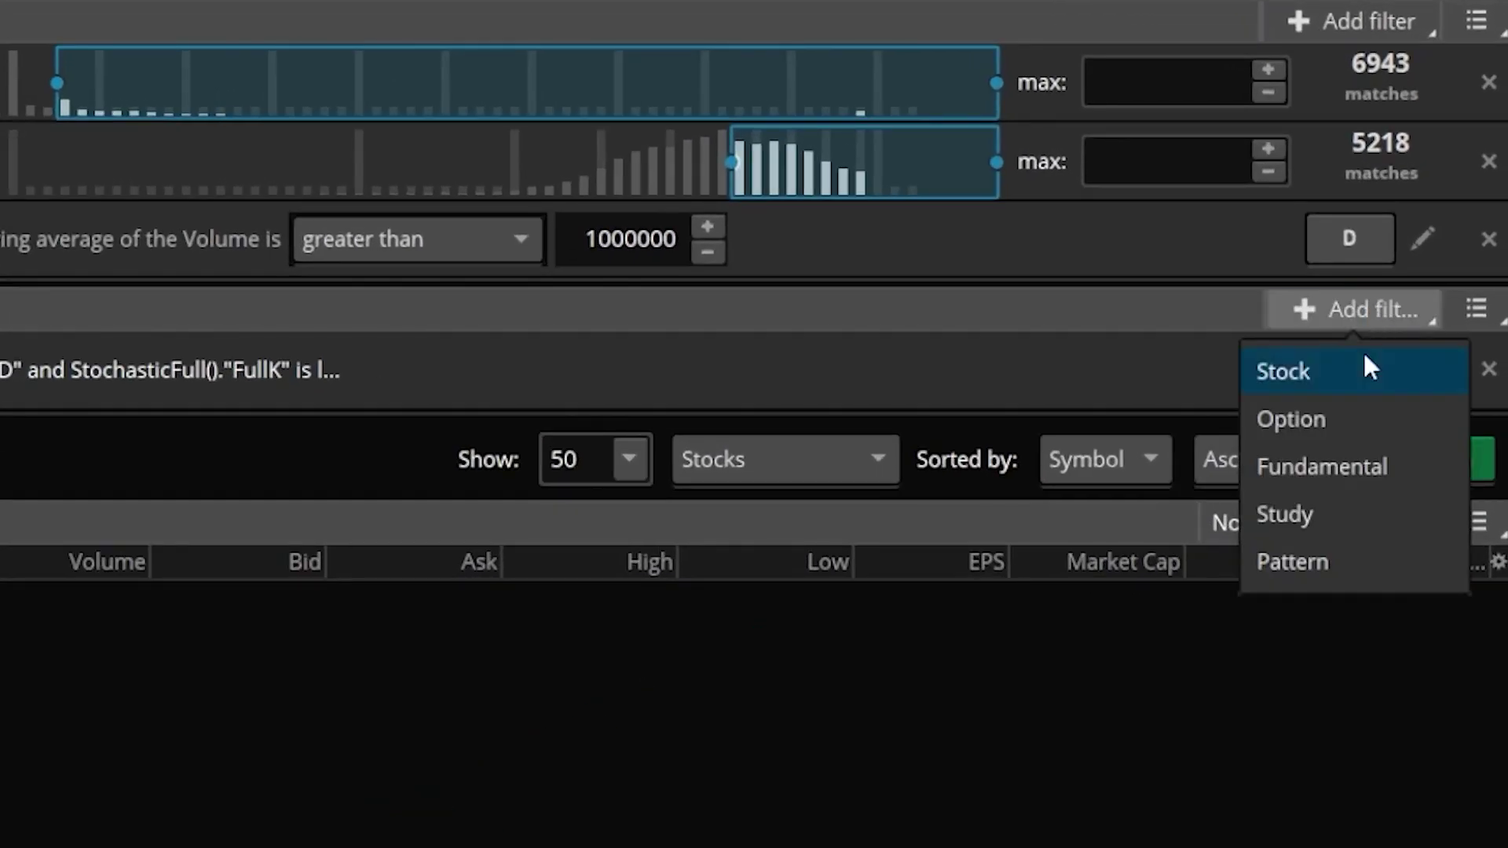
click(1330, 514)
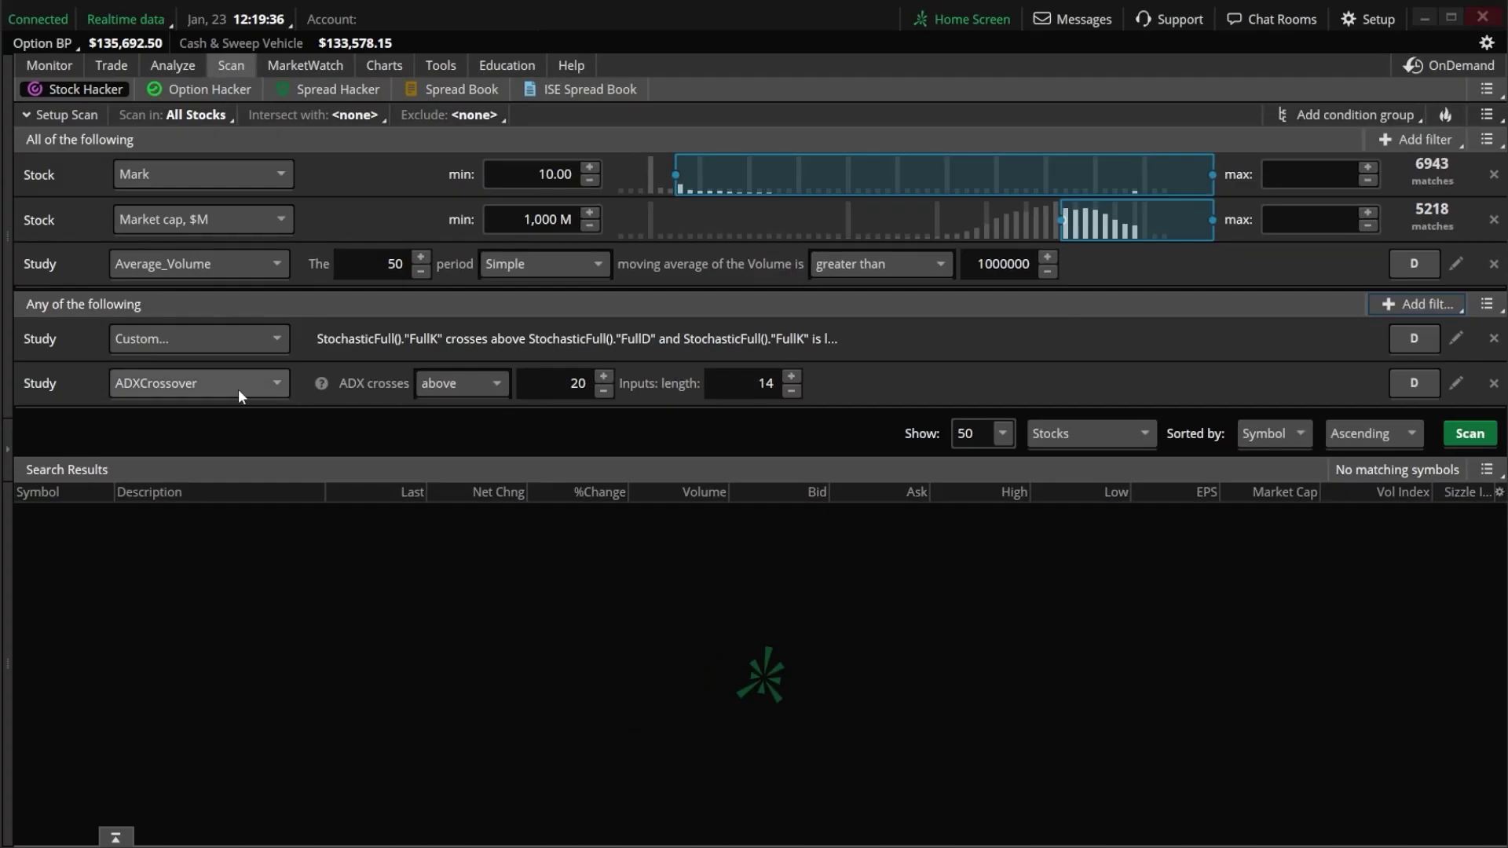
click(225, 378)
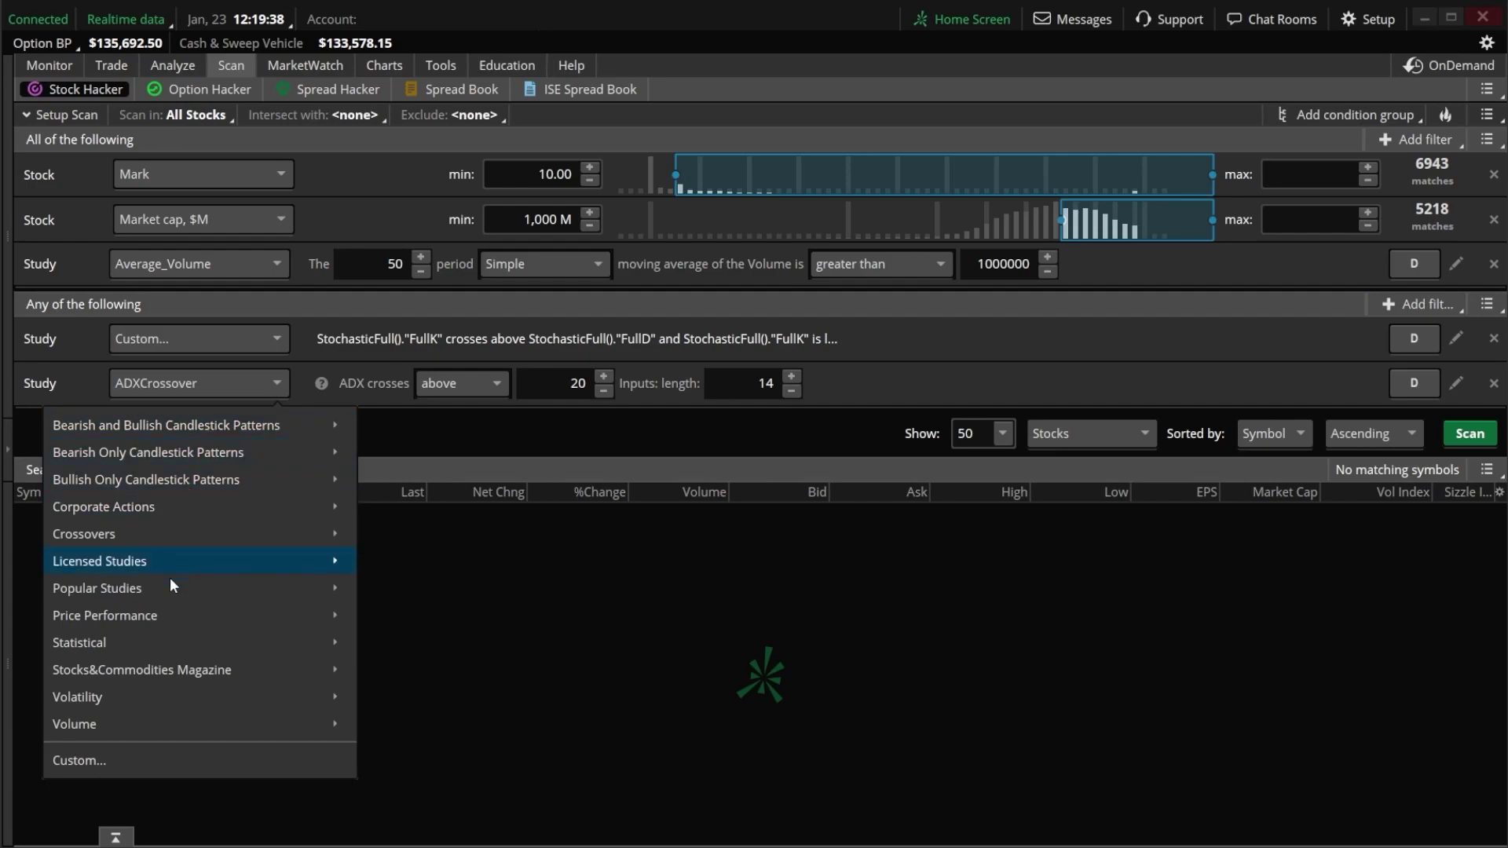
click(128, 759)
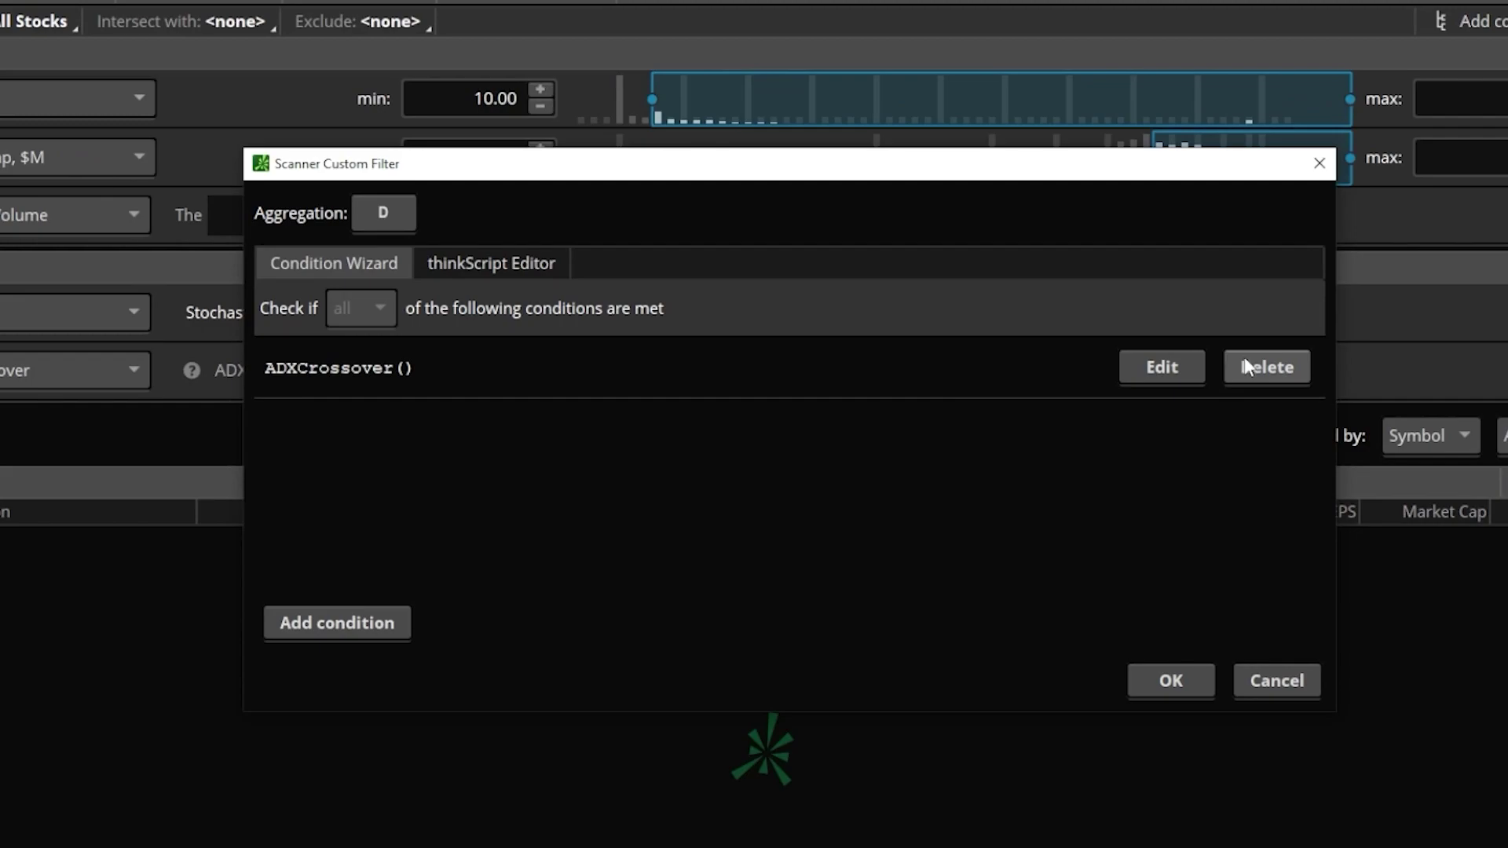
click(1134, 381)
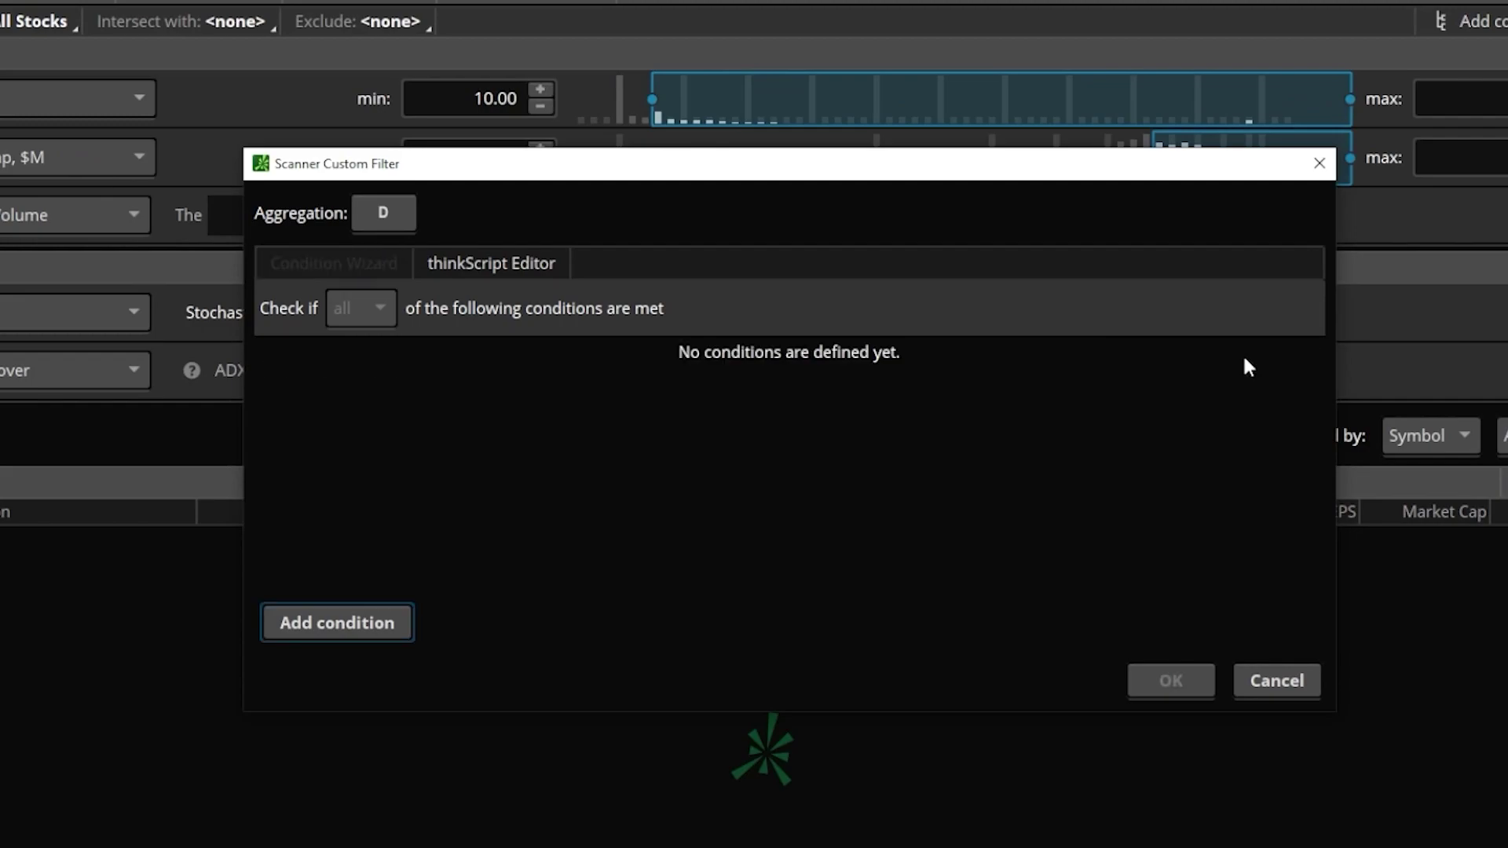
- Start the first condition of the second custom filter with the StochasticFull study as its first operand
click(314, 636)
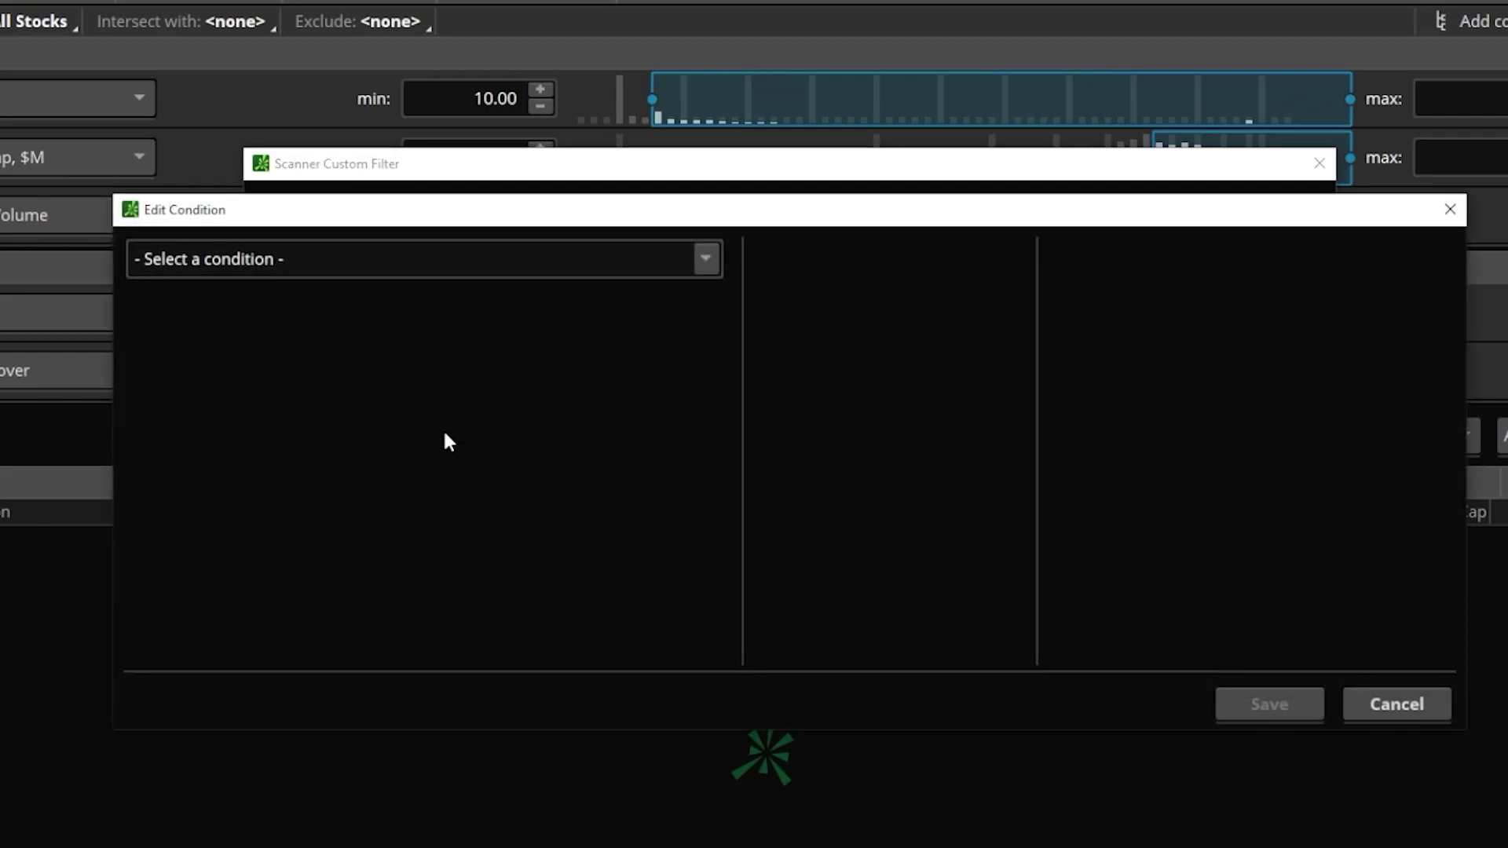
click(470, 262)
click(330, 347)
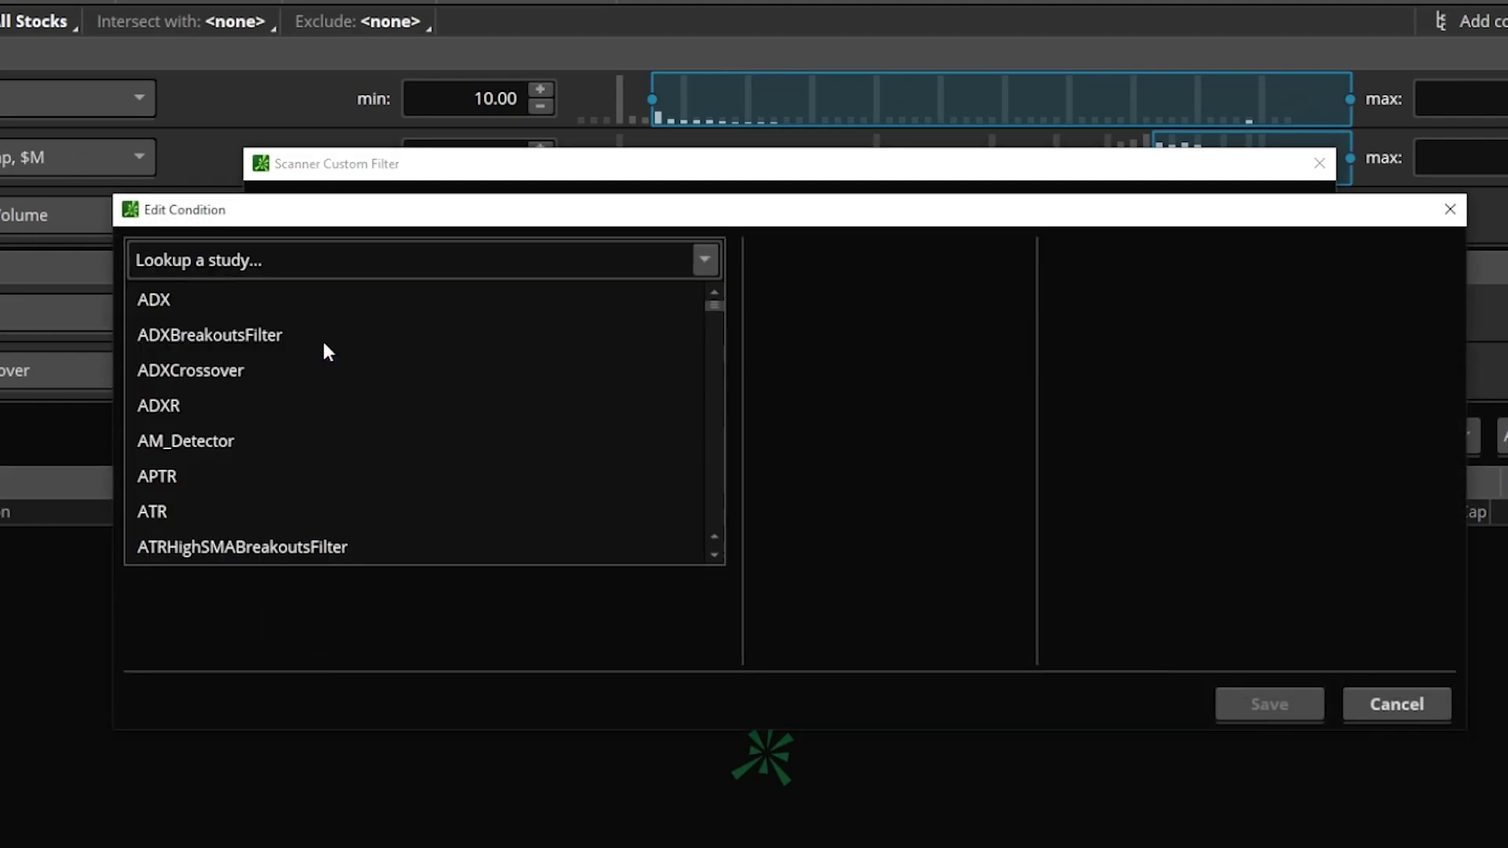
click(290, 262)
text(stochastic)
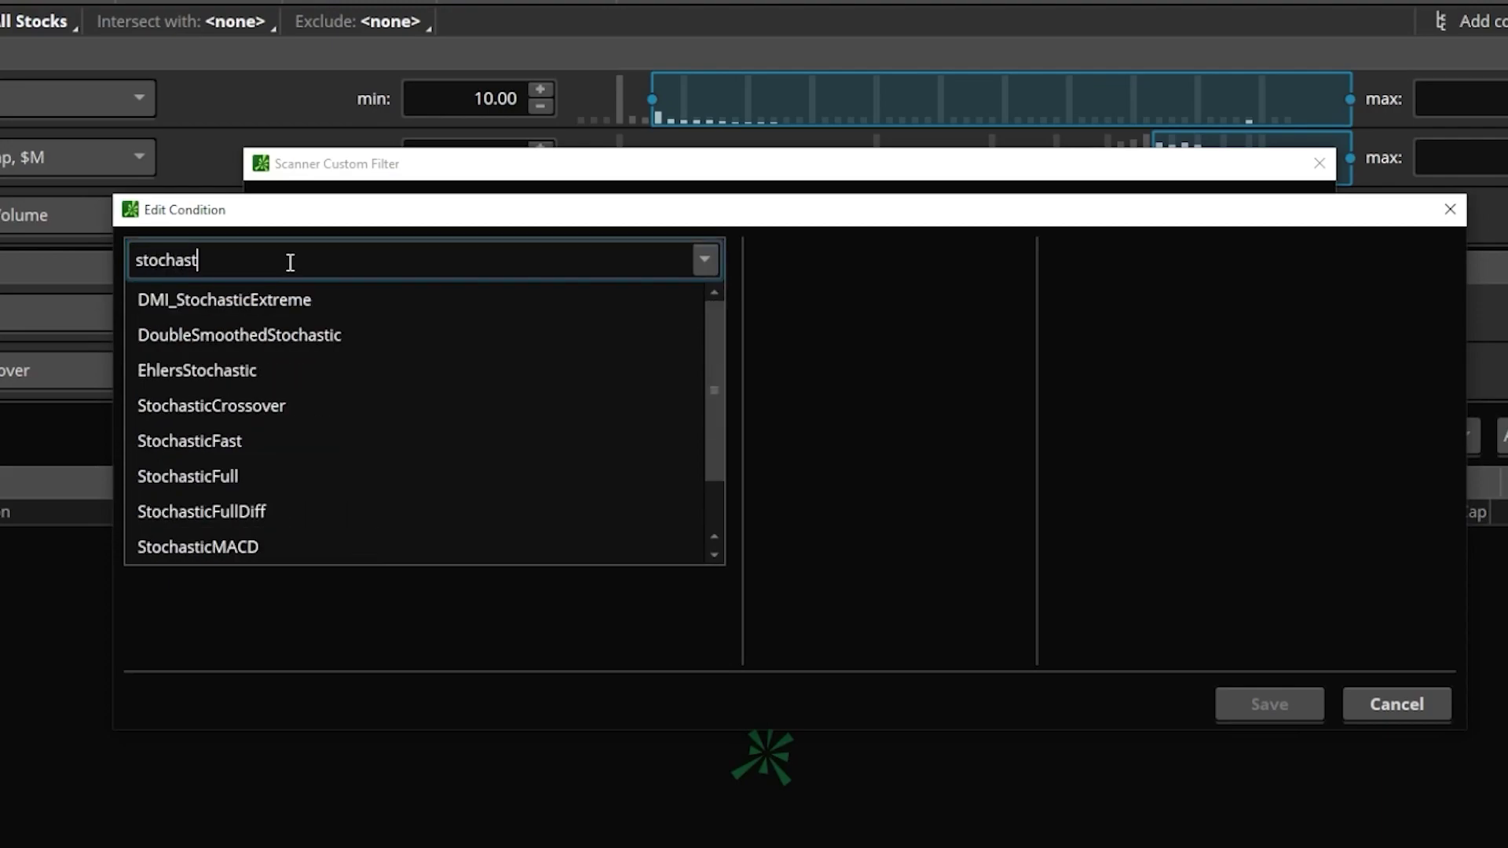
click(224, 476)
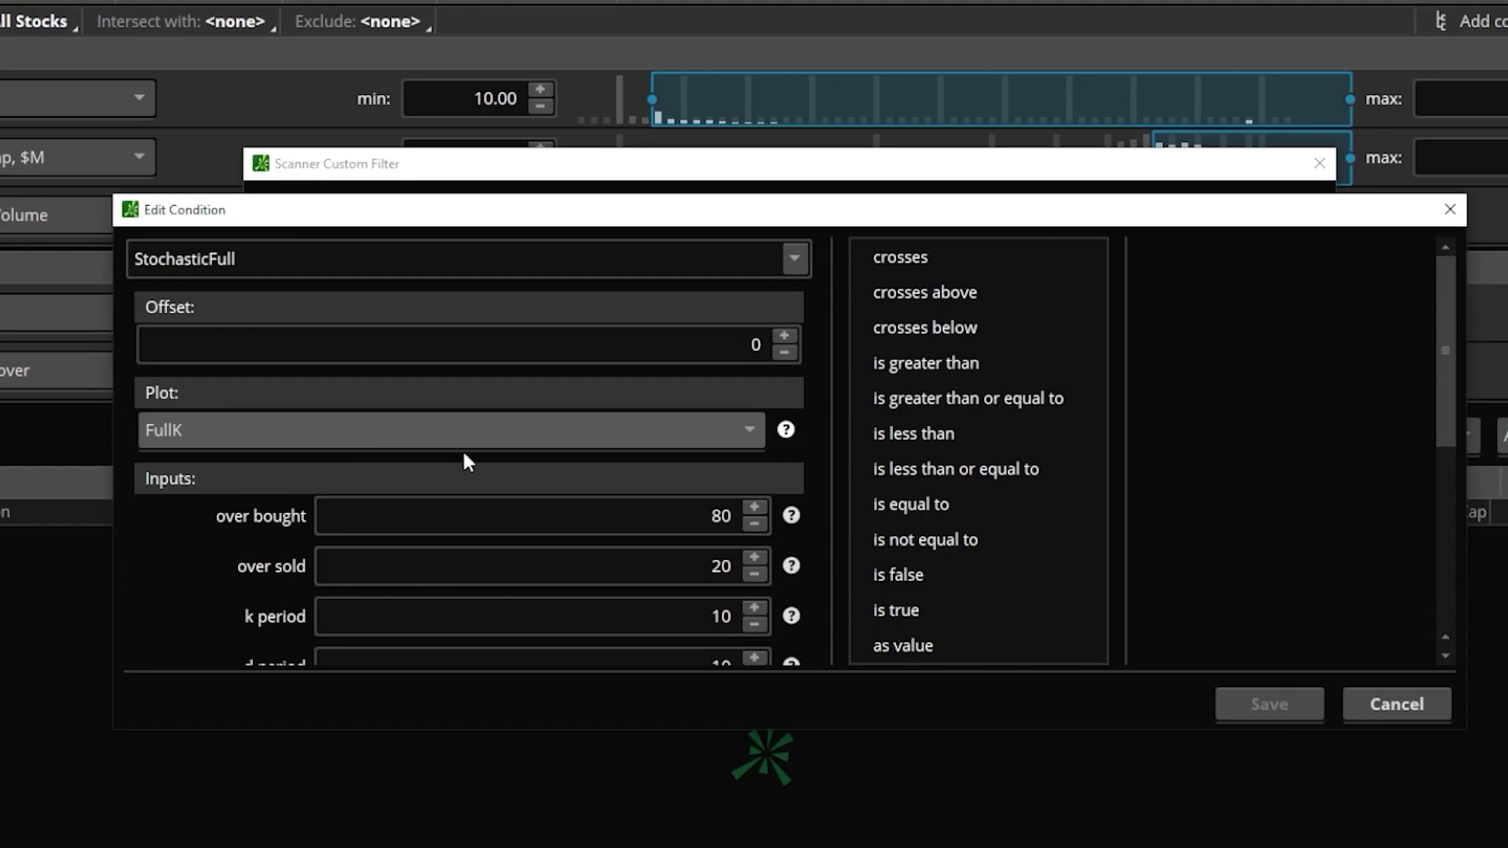
- Complete the condition as crosses below StochasticFull with the FullD plot, and save it
click(964, 328)
click(1186, 266)
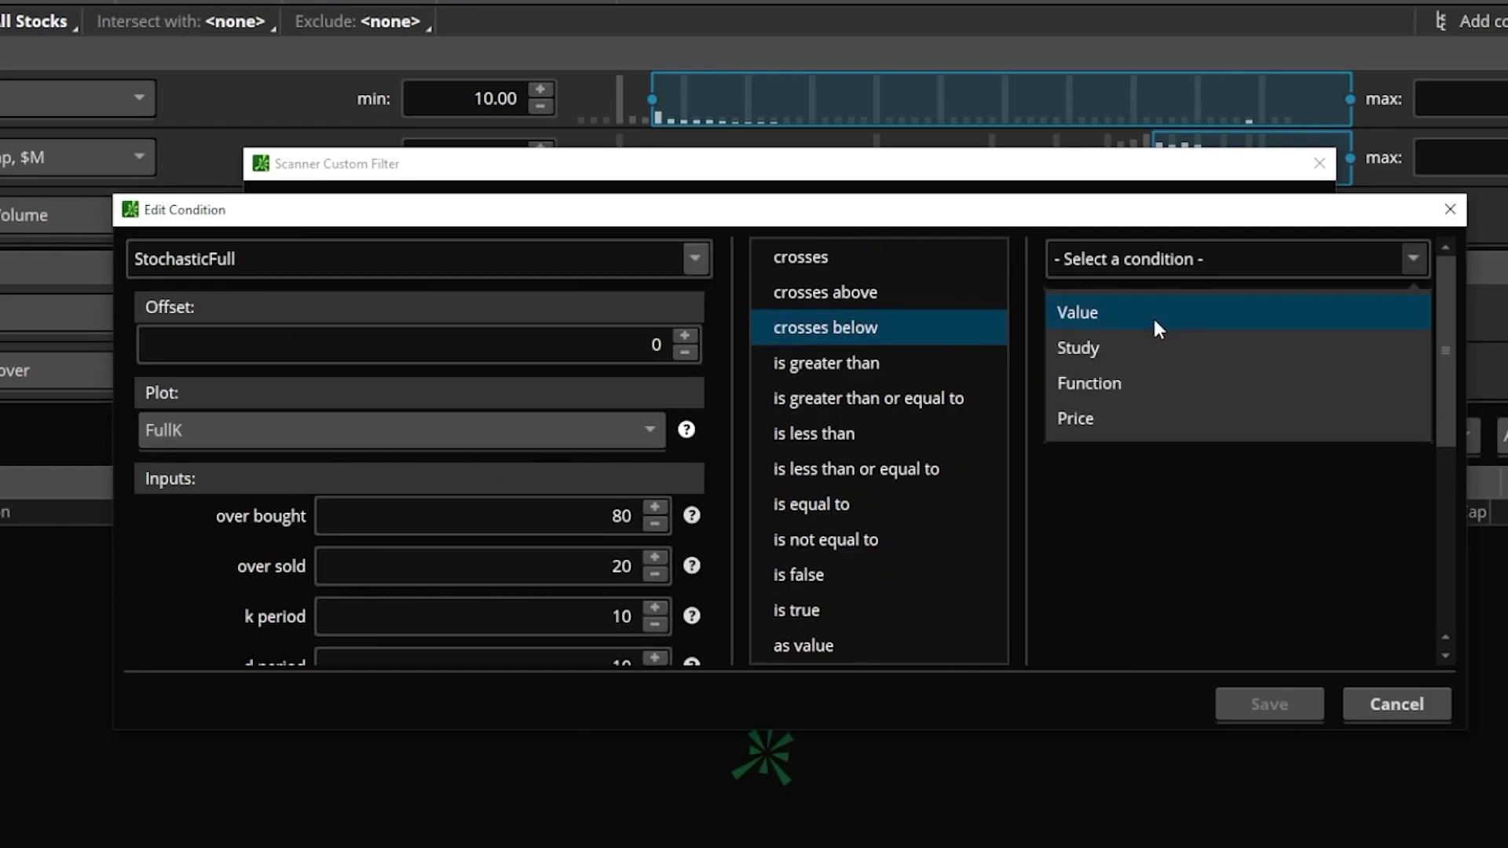
click(1148, 339)
click(1150, 259)
text(st)
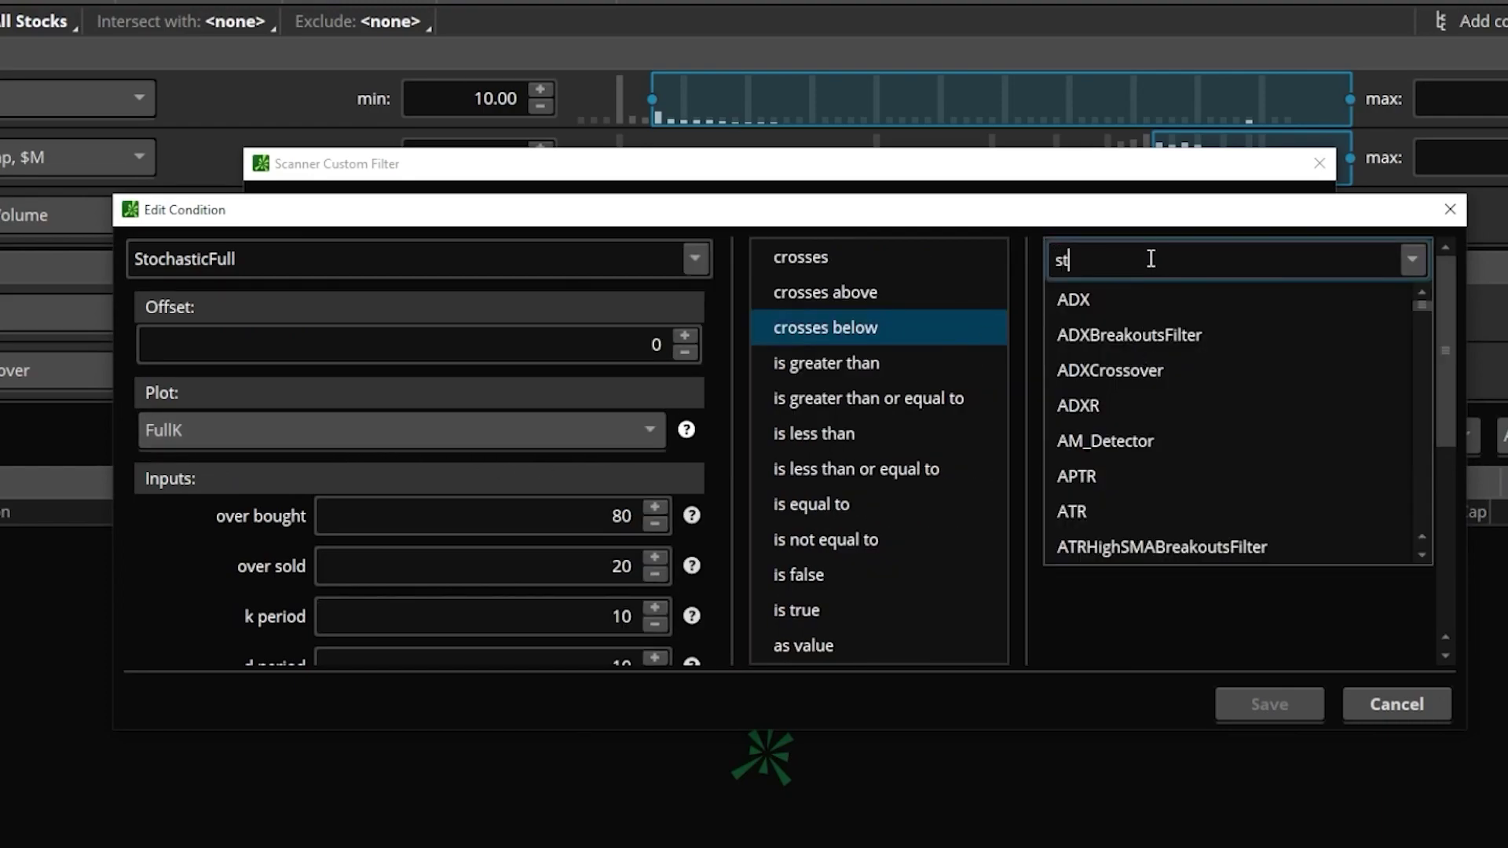
text(ochastic)
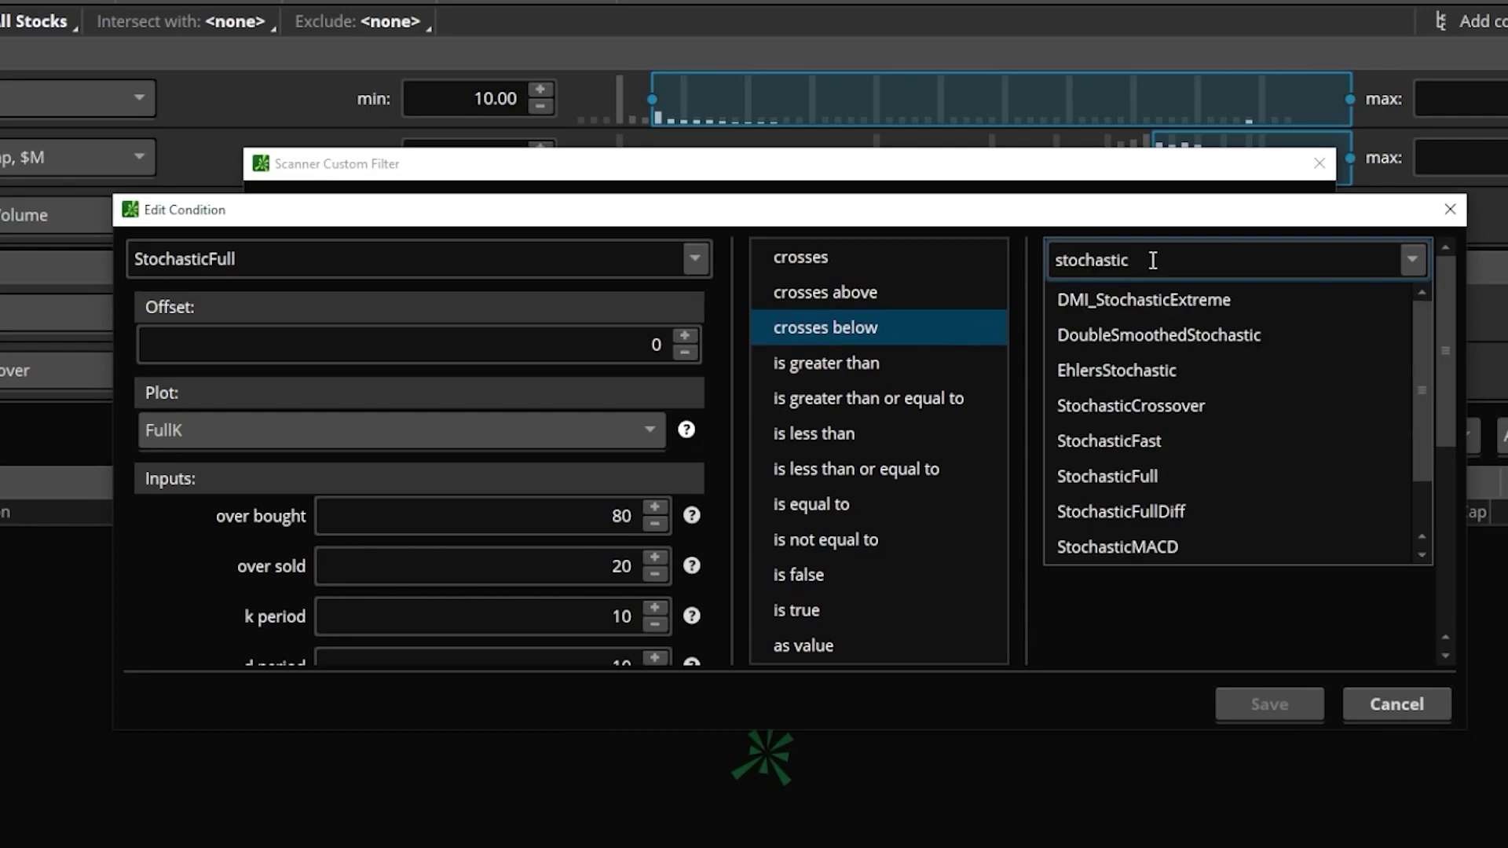
click(1178, 471)
click(1180, 436)
click(1087, 515)
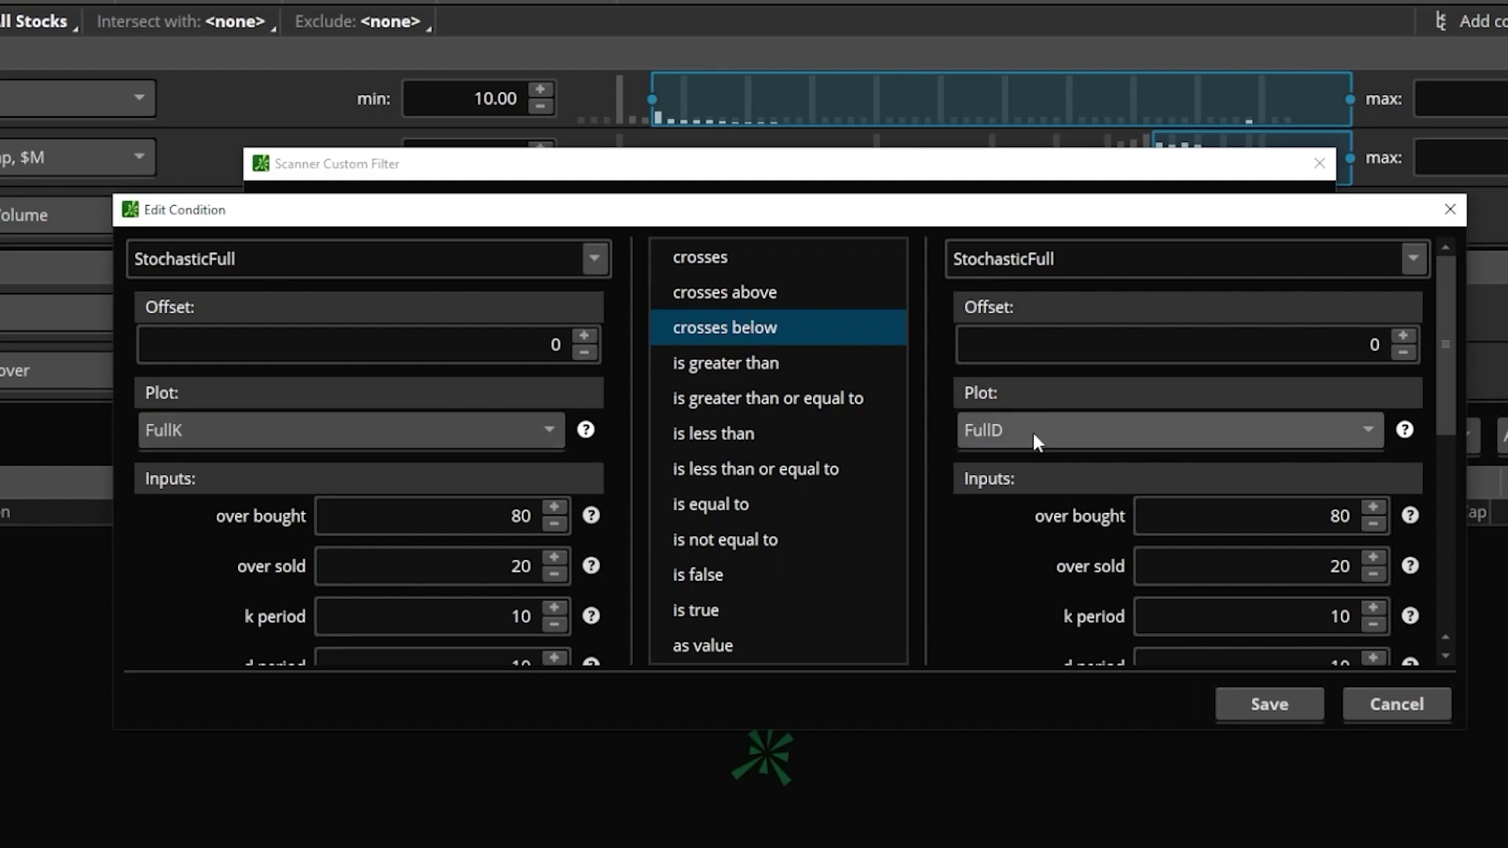
click(1274, 707)
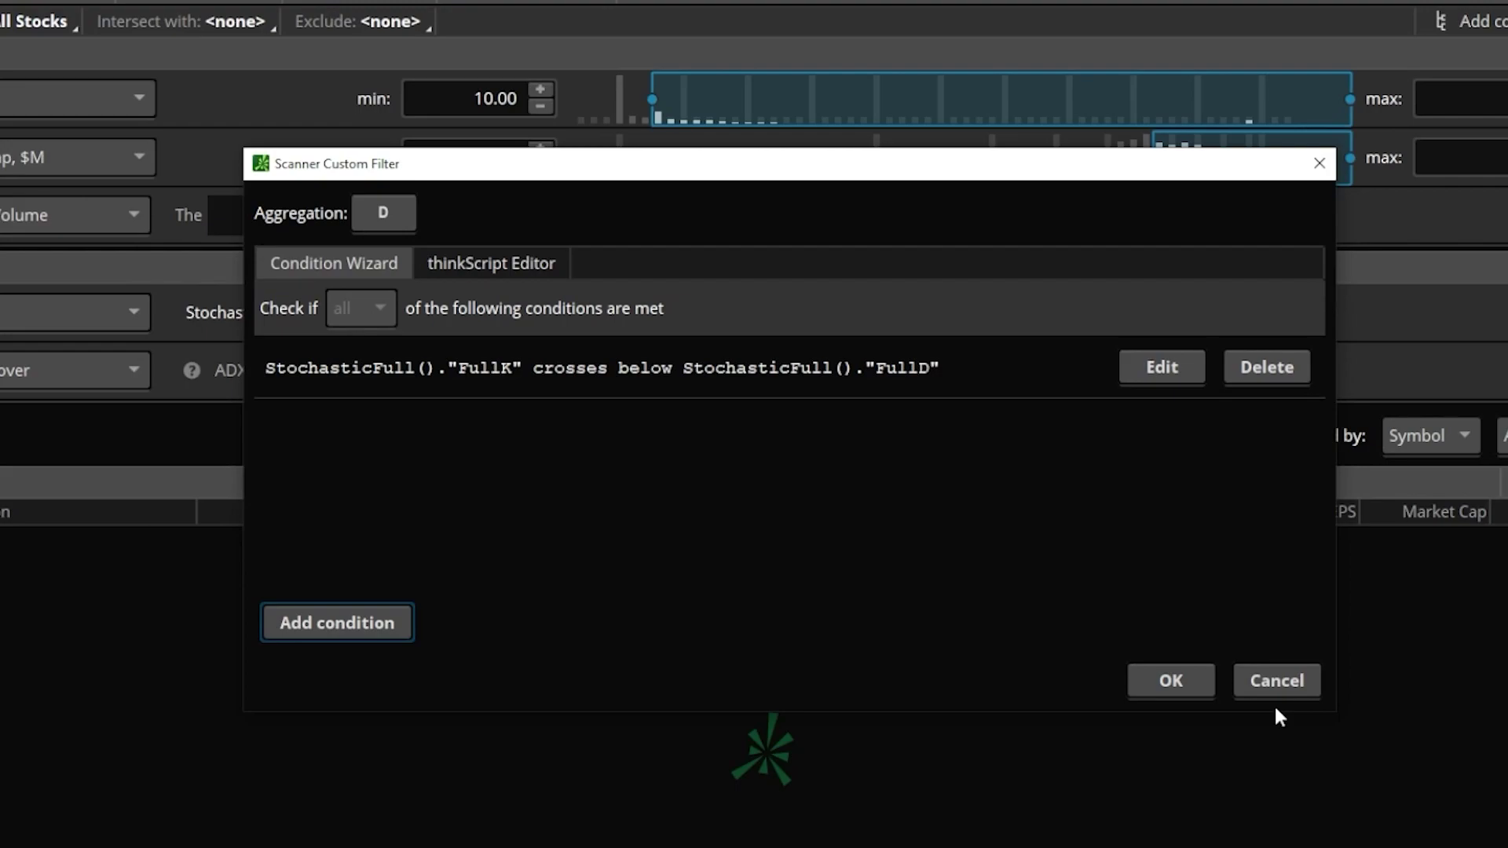
- Add another condition to the crosses-below filter with StochasticFull as its first operand
click(372, 623)
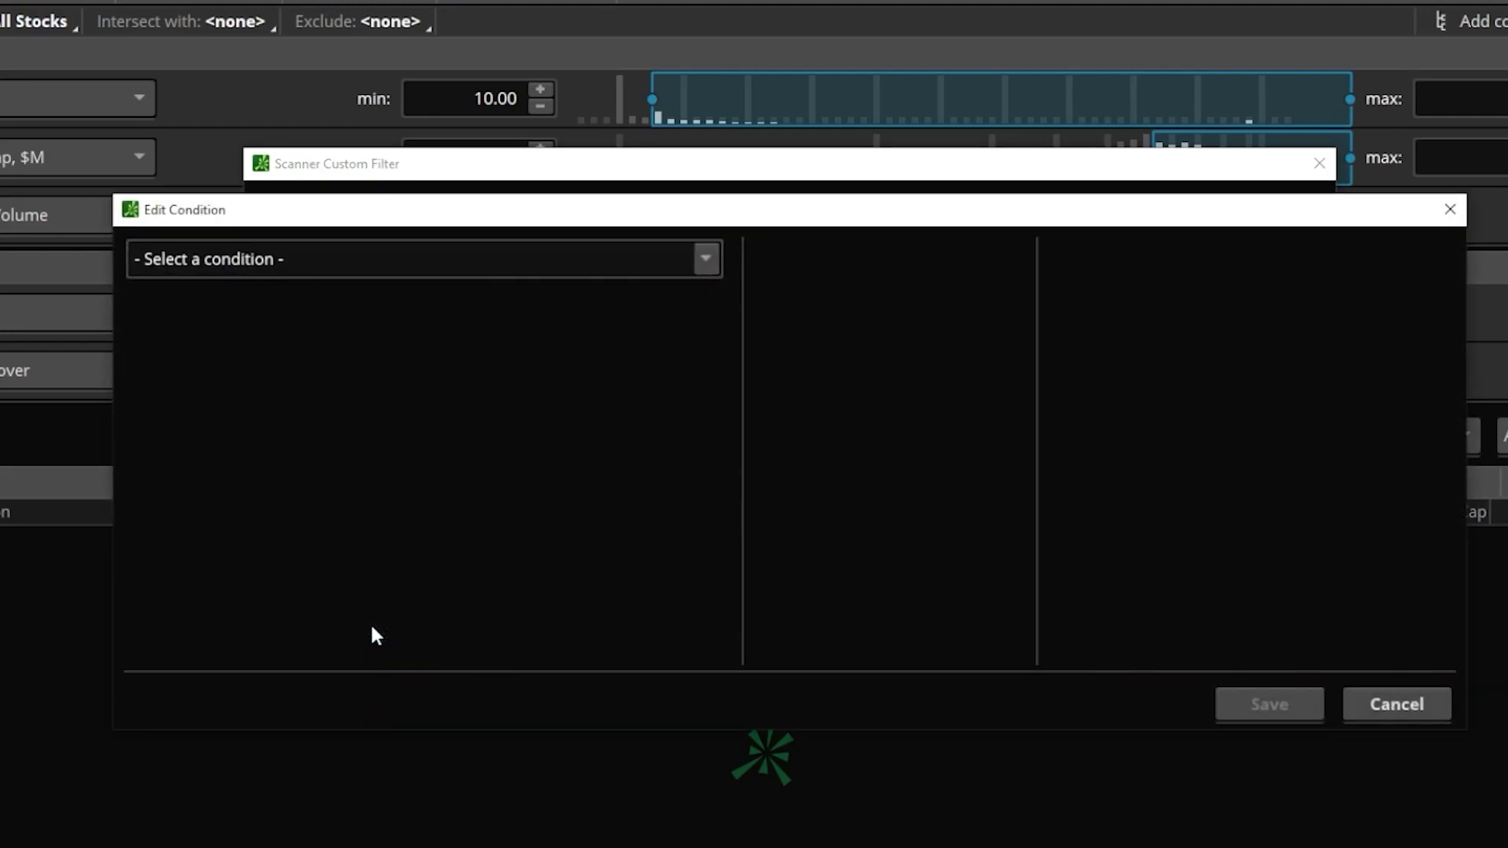
click(470, 267)
click(431, 343)
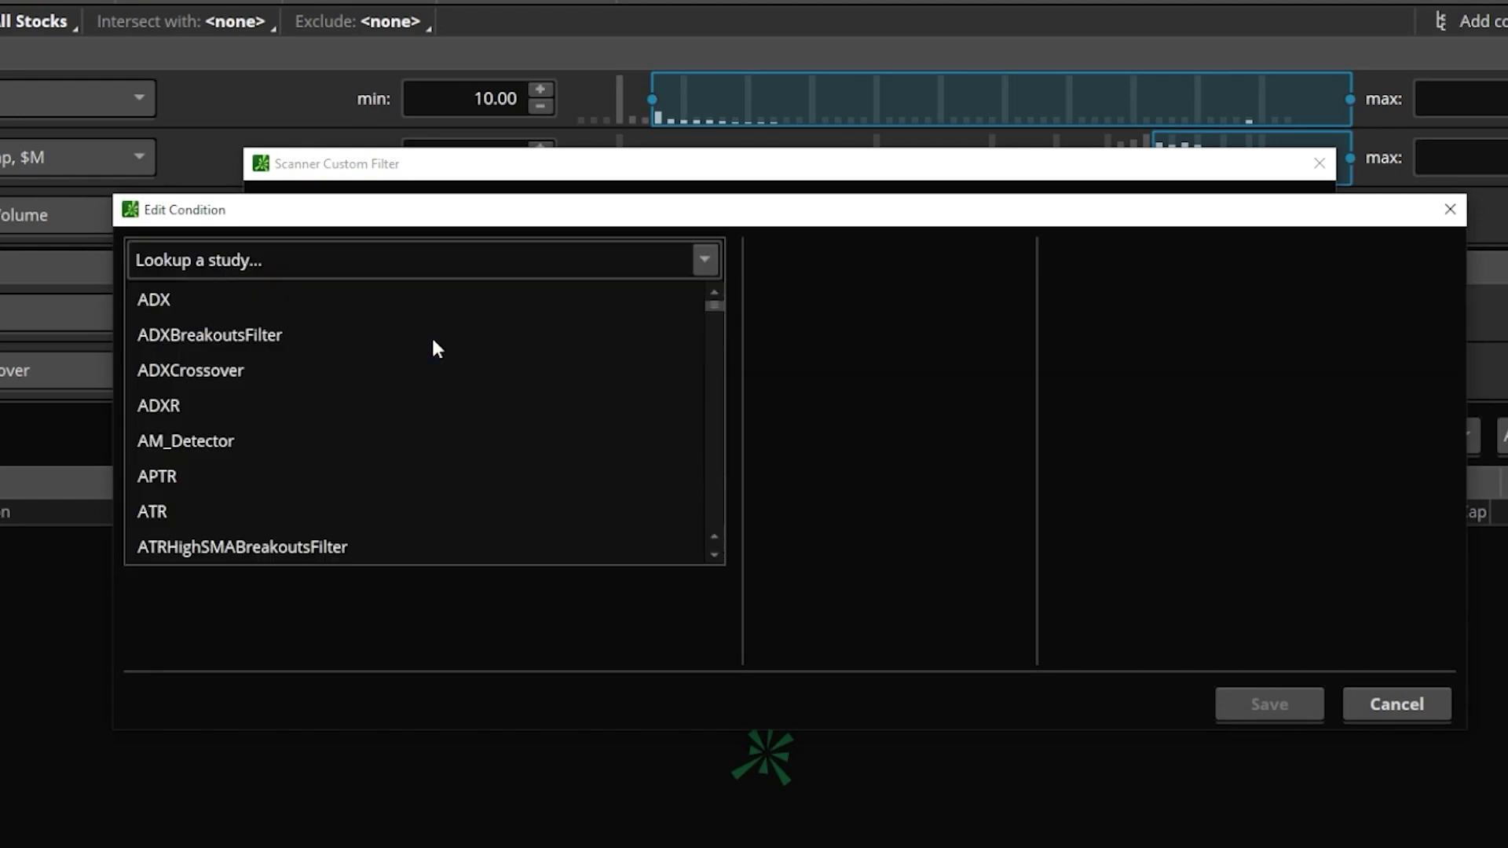
click(373, 256)
text(stochast)
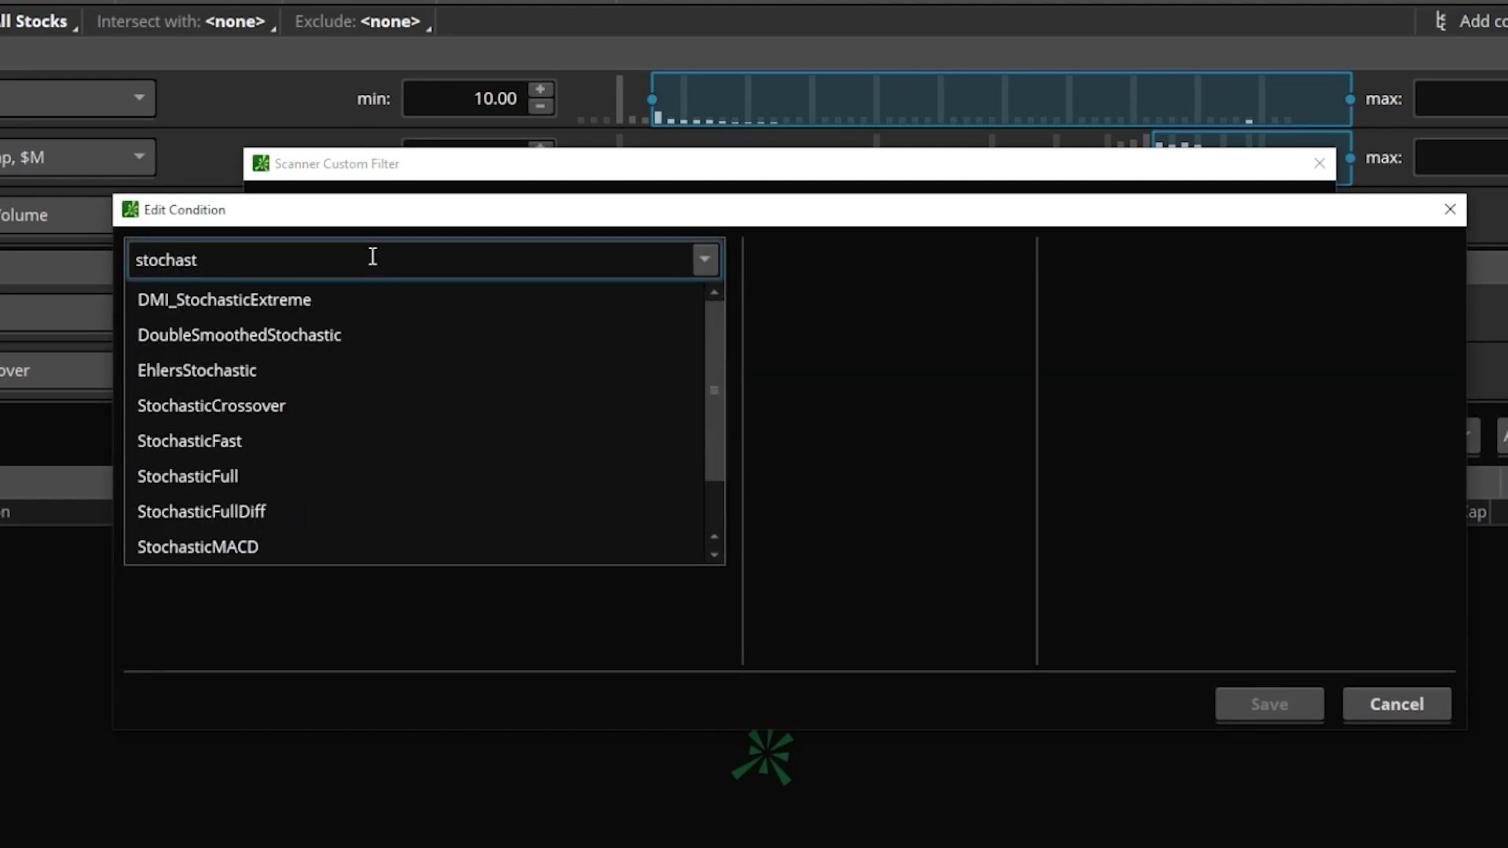
click(276, 476)
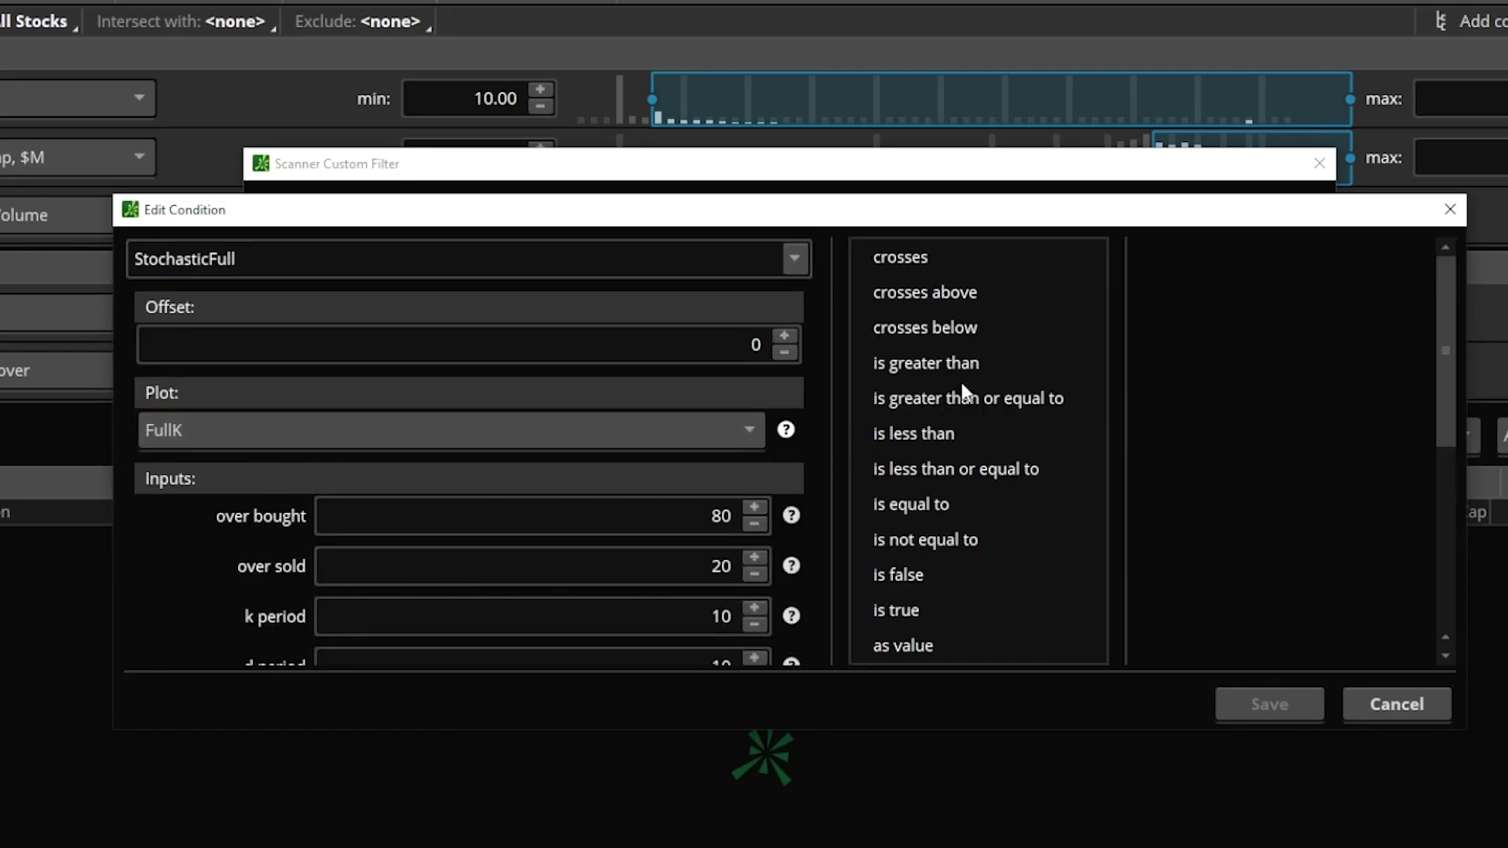
- Complete the condition as is greater than the value 80, save it and accept the custom filter
click(952, 360)
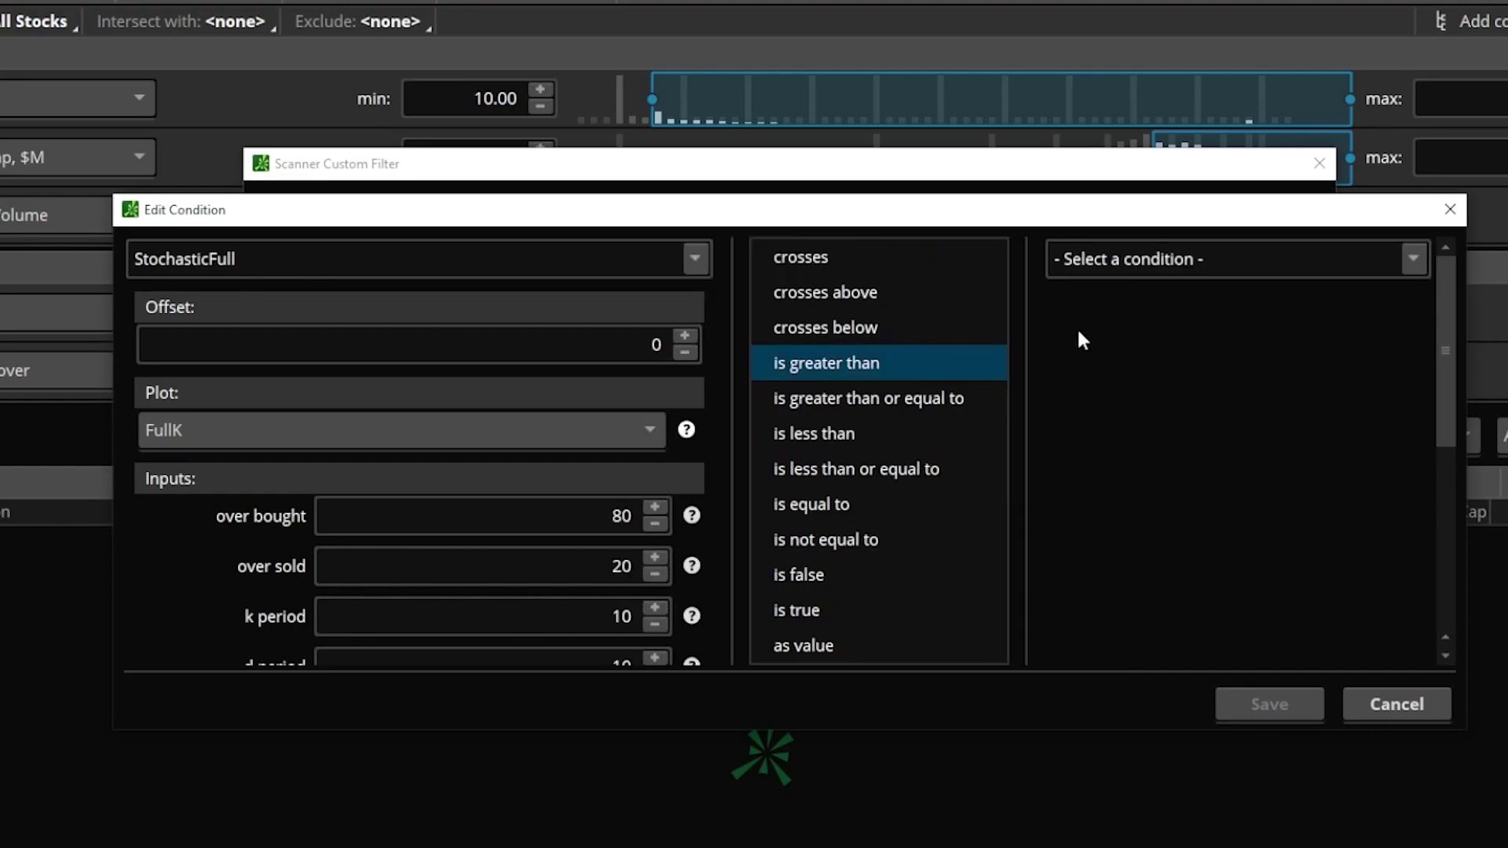
click(1187, 250)
click(1151, 306)
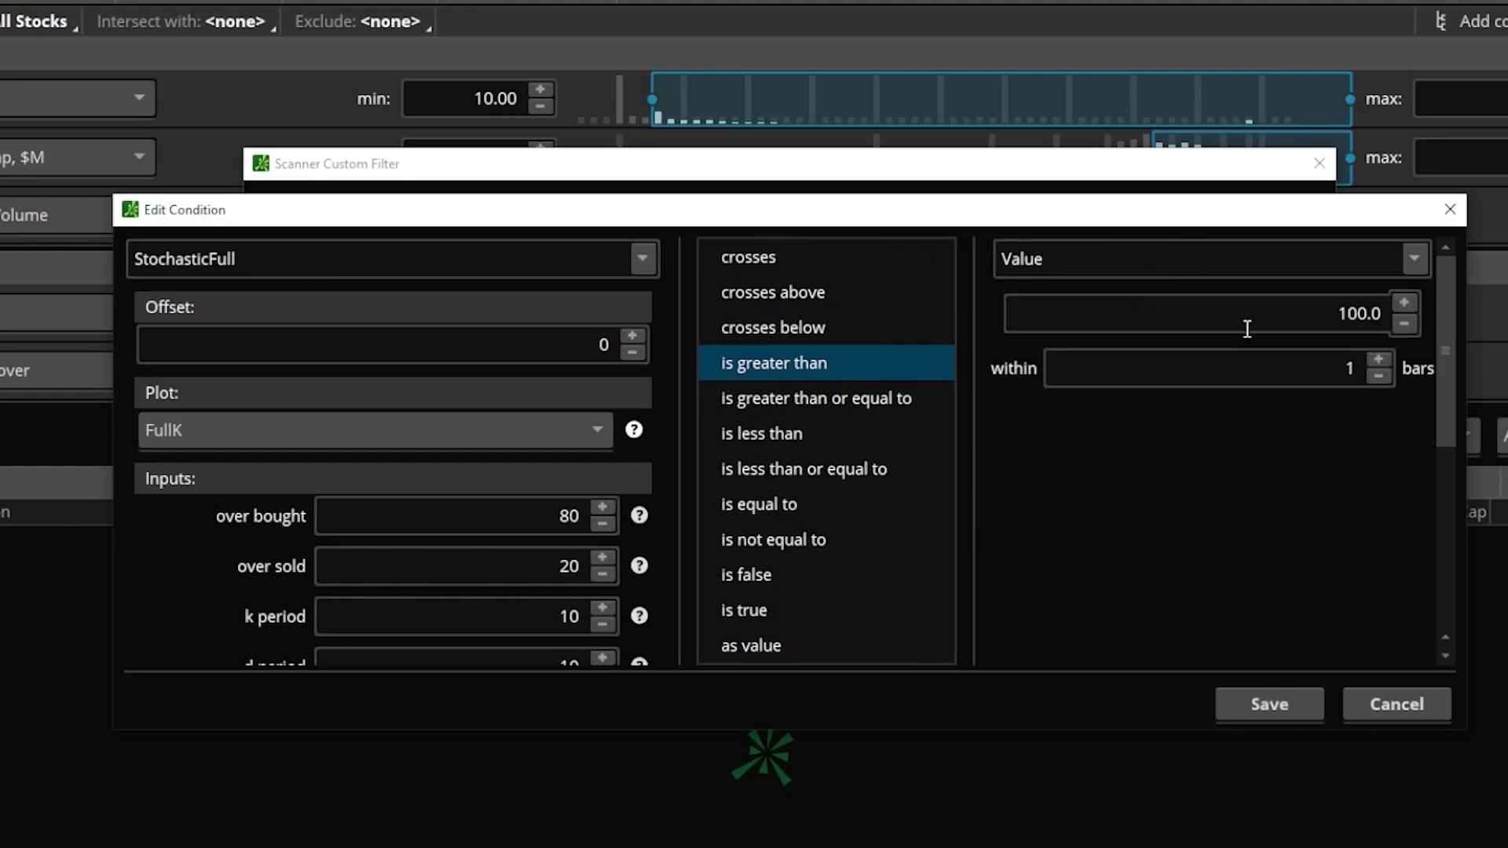
double_click(1354, 313)
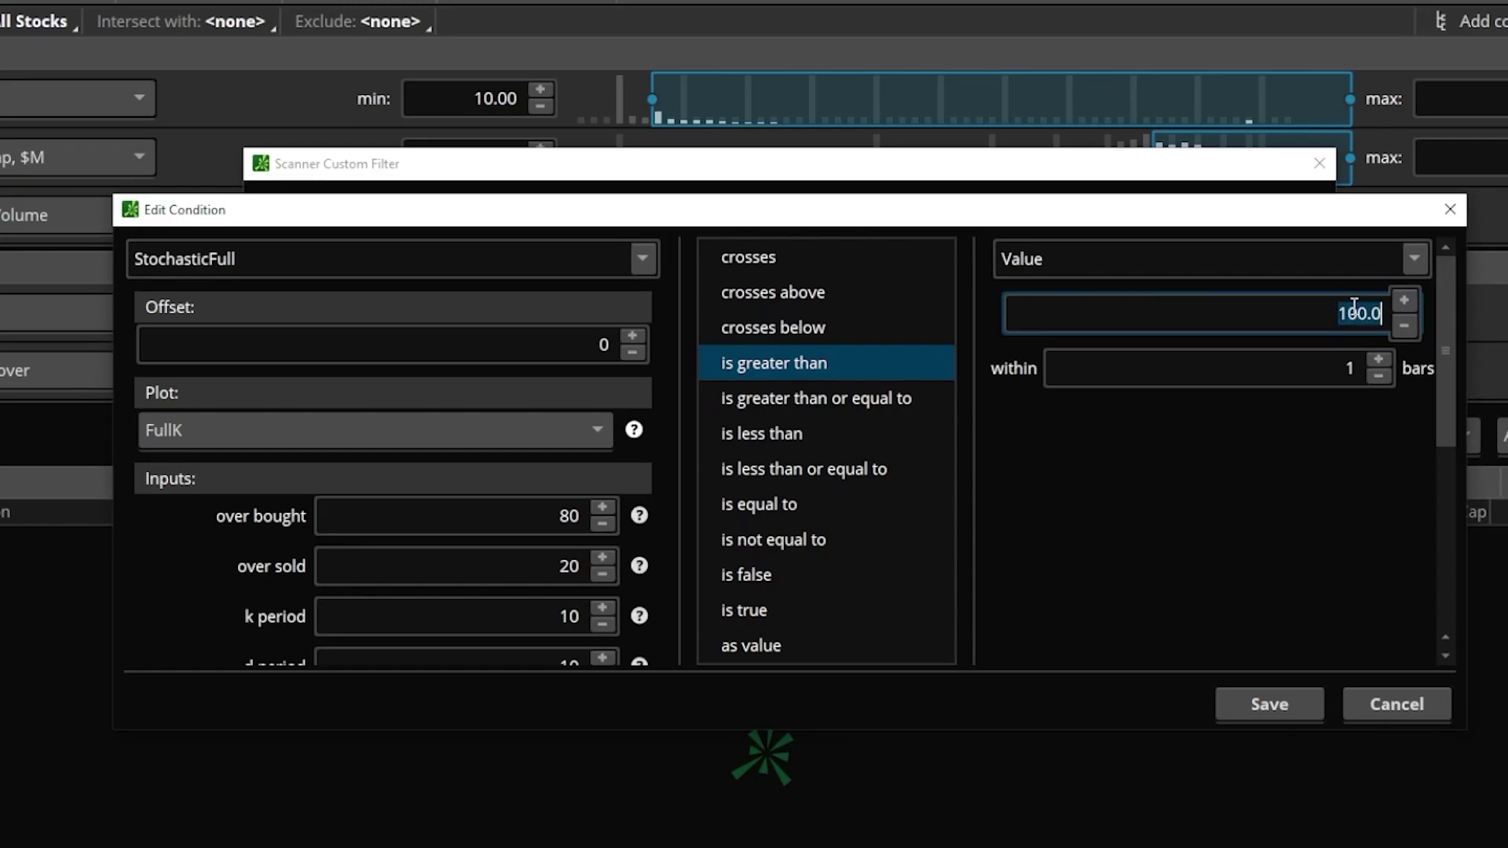
text(80)
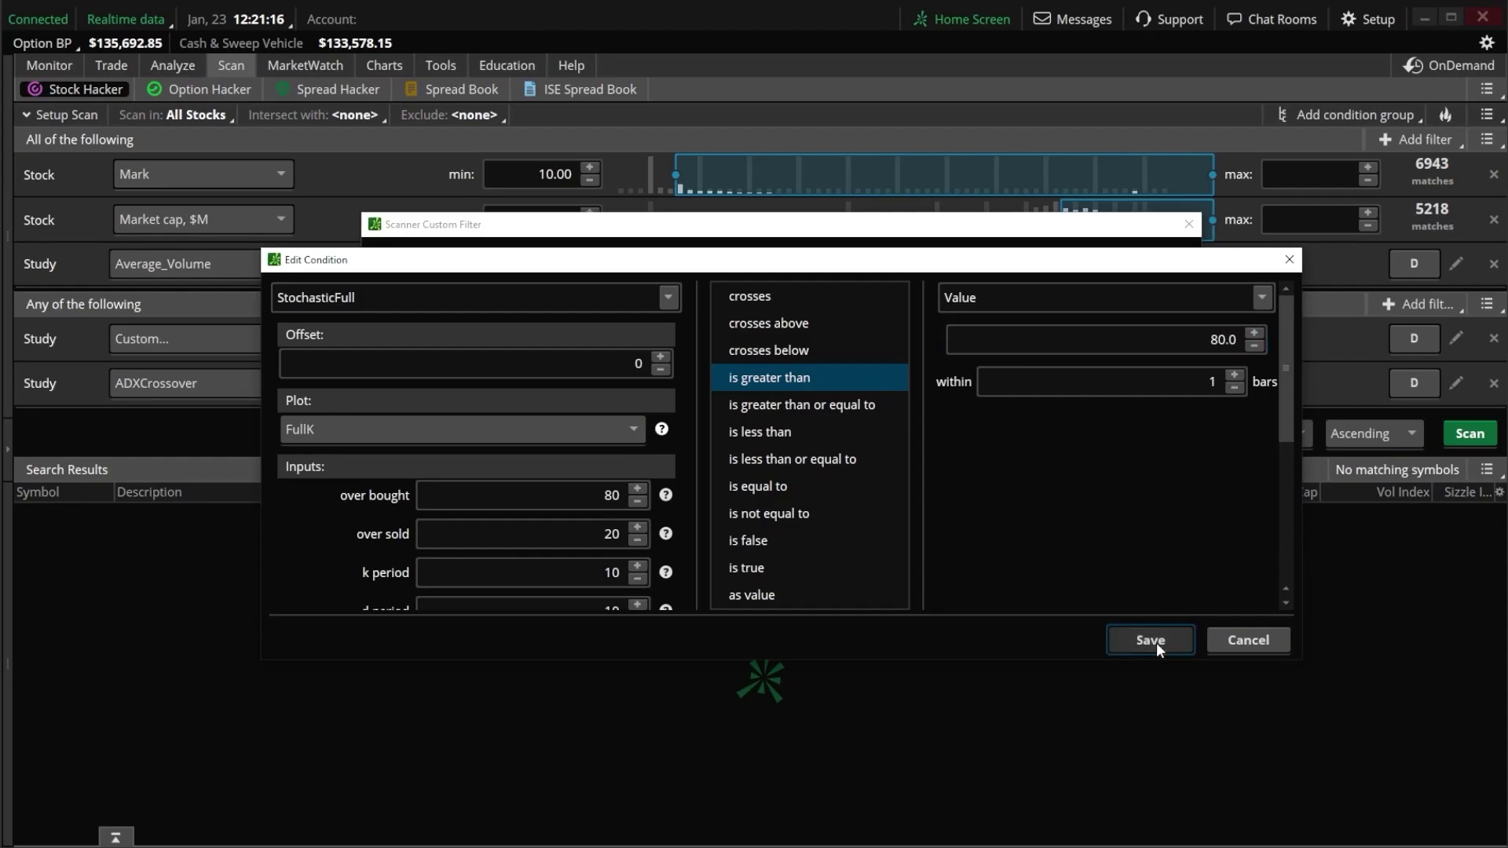
click(1269, 703)
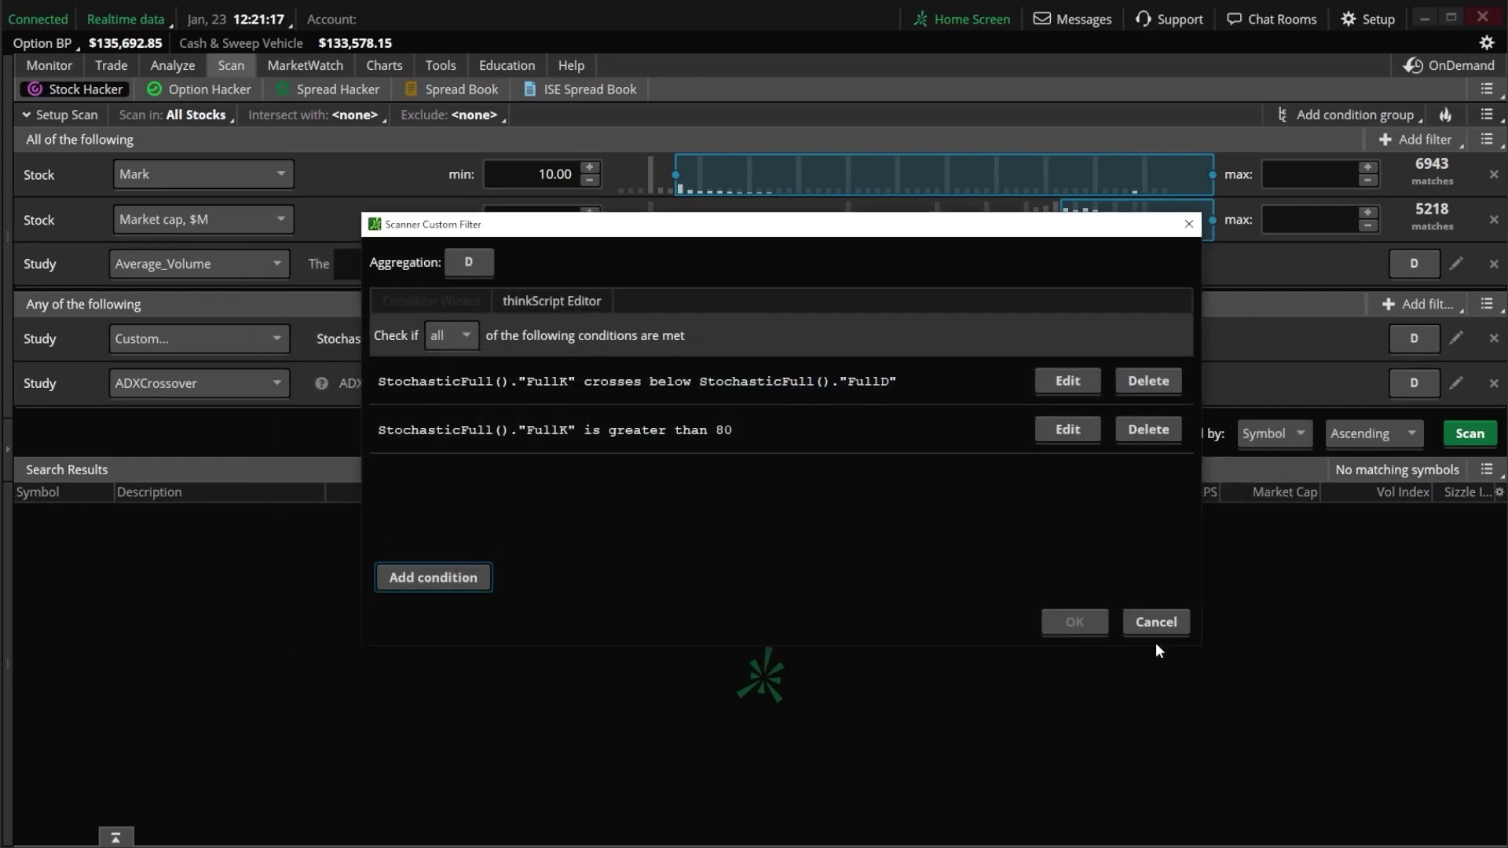
click(1069, 629)
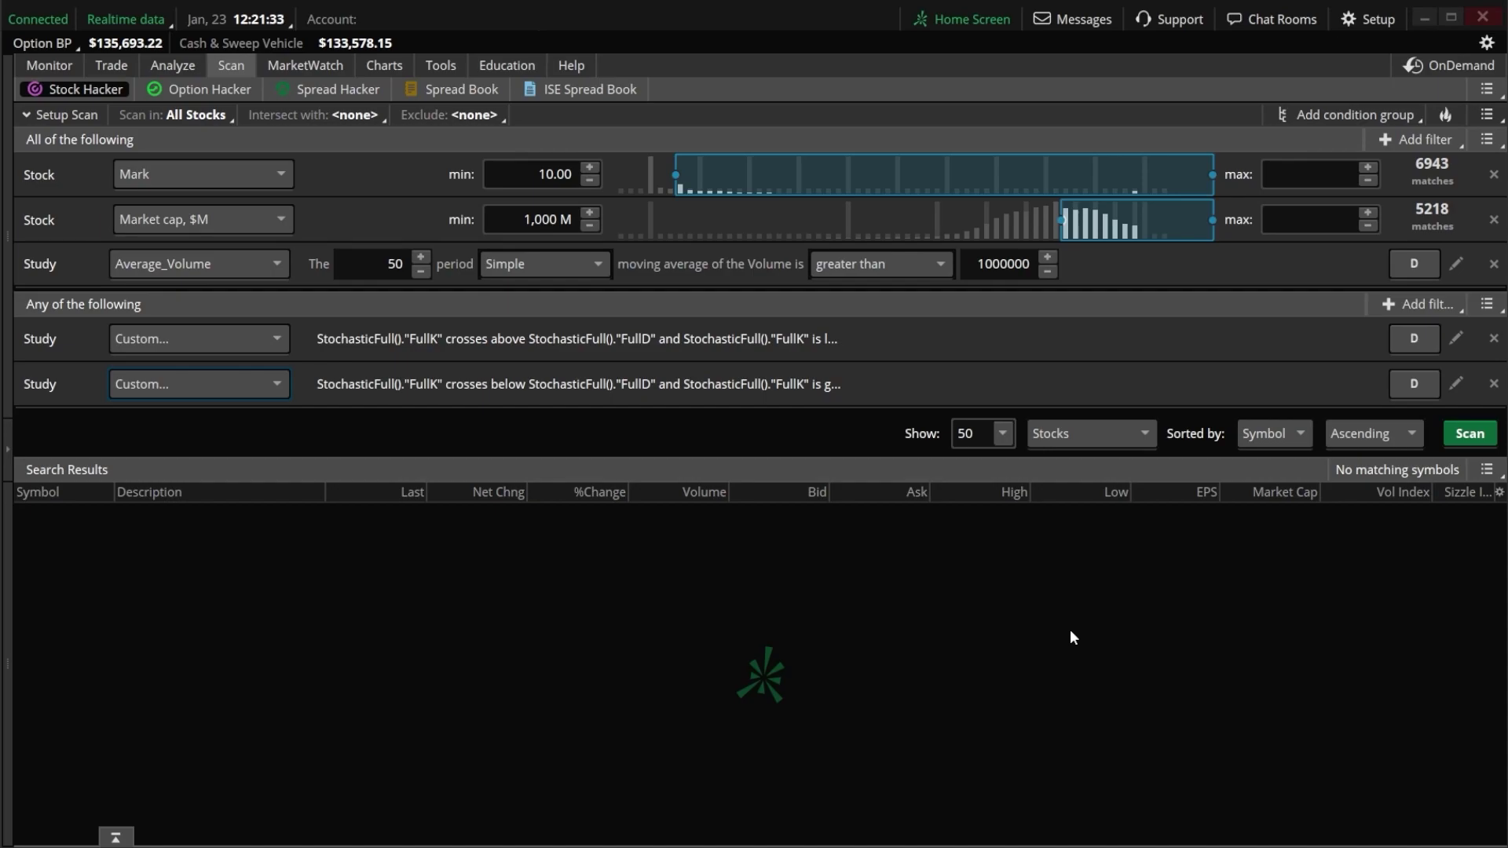
- Run the scan and bring up the price chart for BAH from the results
click(1454, 437)
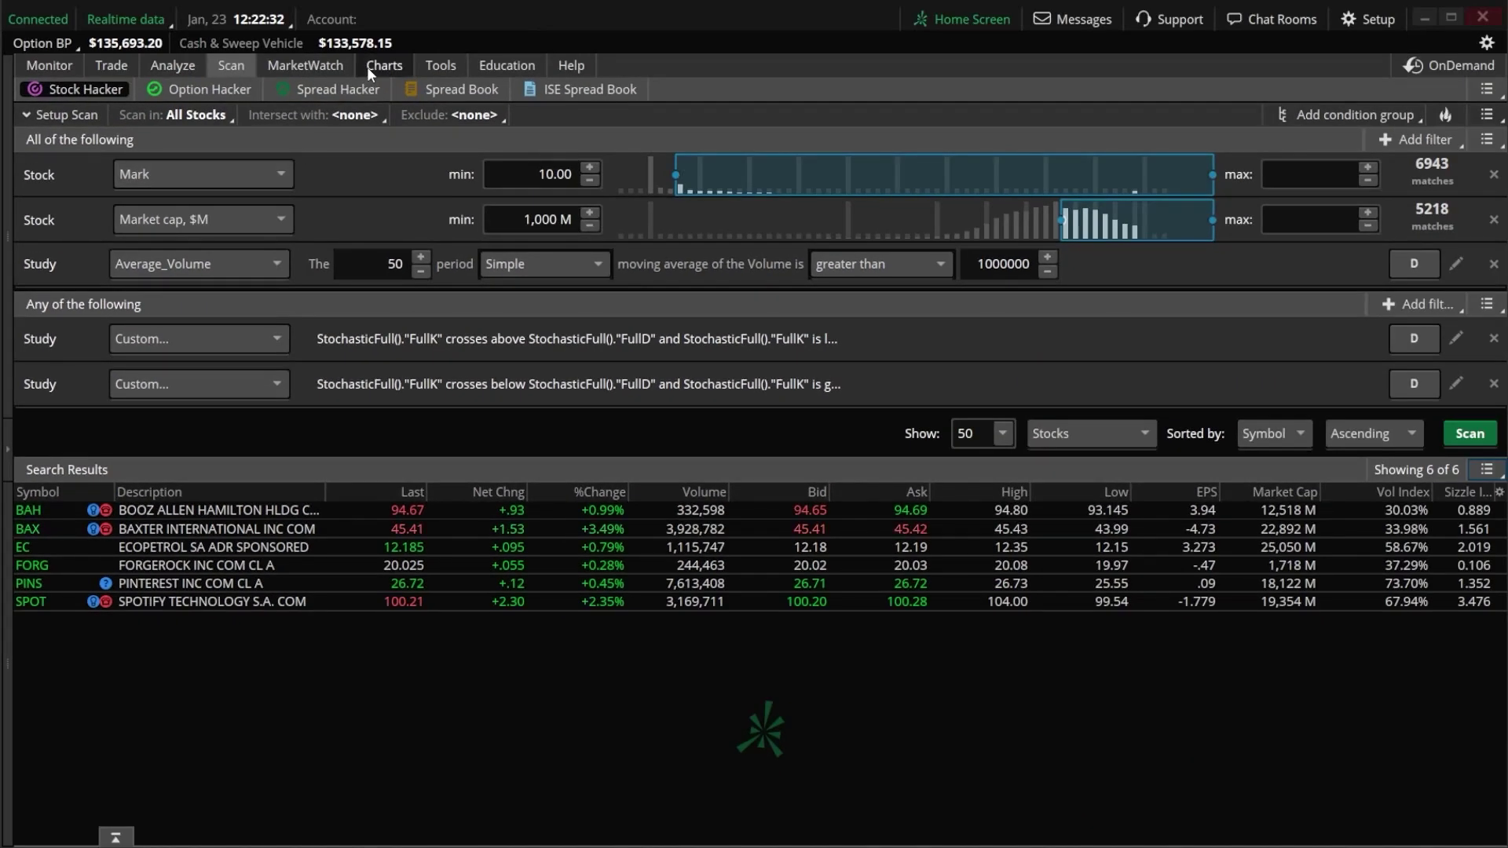
click(366, 68)
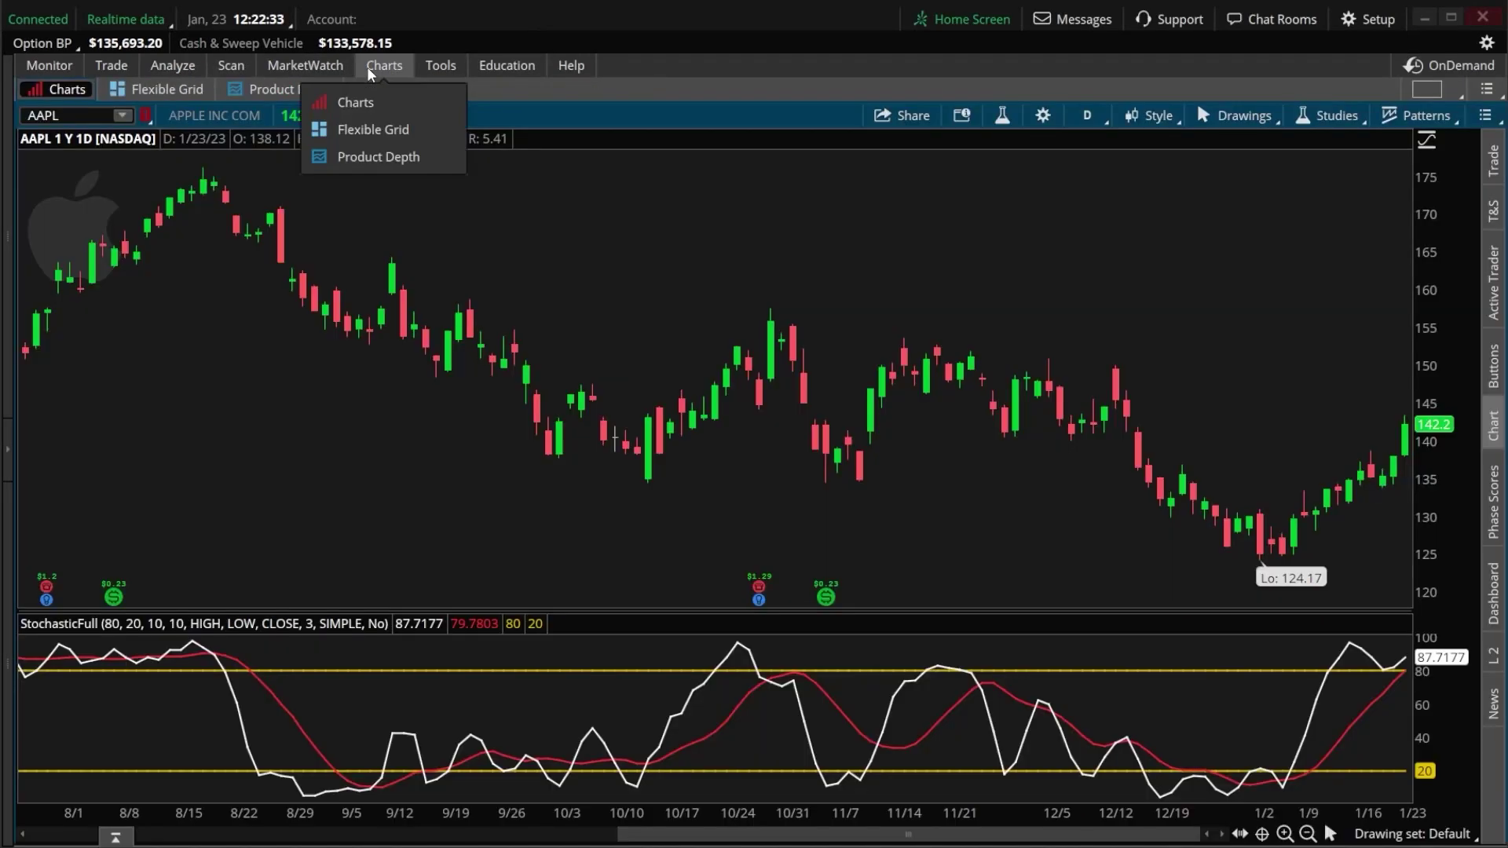
click(70, 118)
text(BAH)
key(Return)
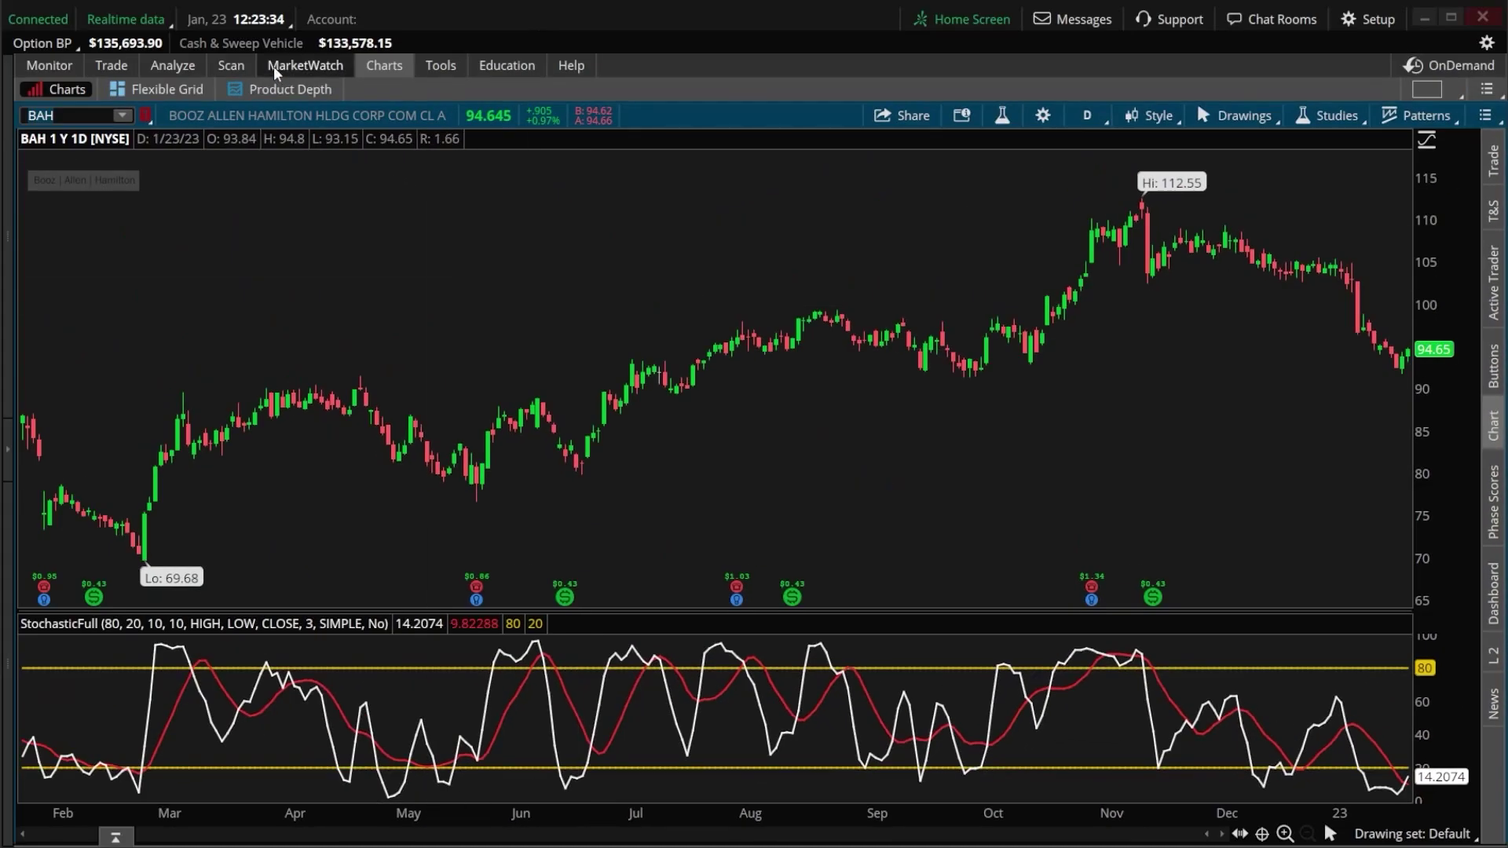
- Return to the stock scan and save its query under the name Stoch Cross
click(239, 64)
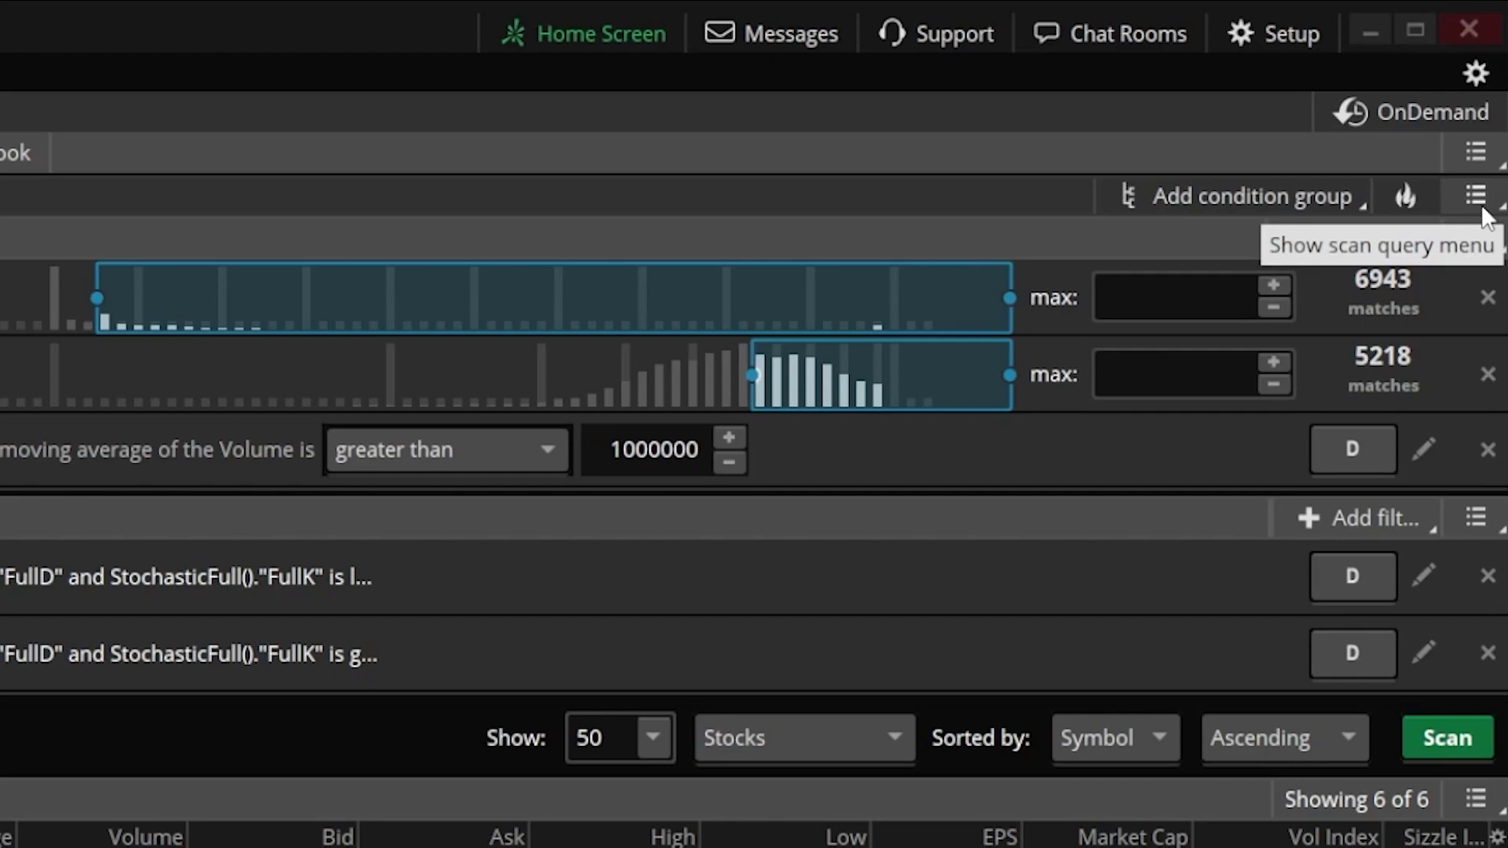
click(1477, 196)
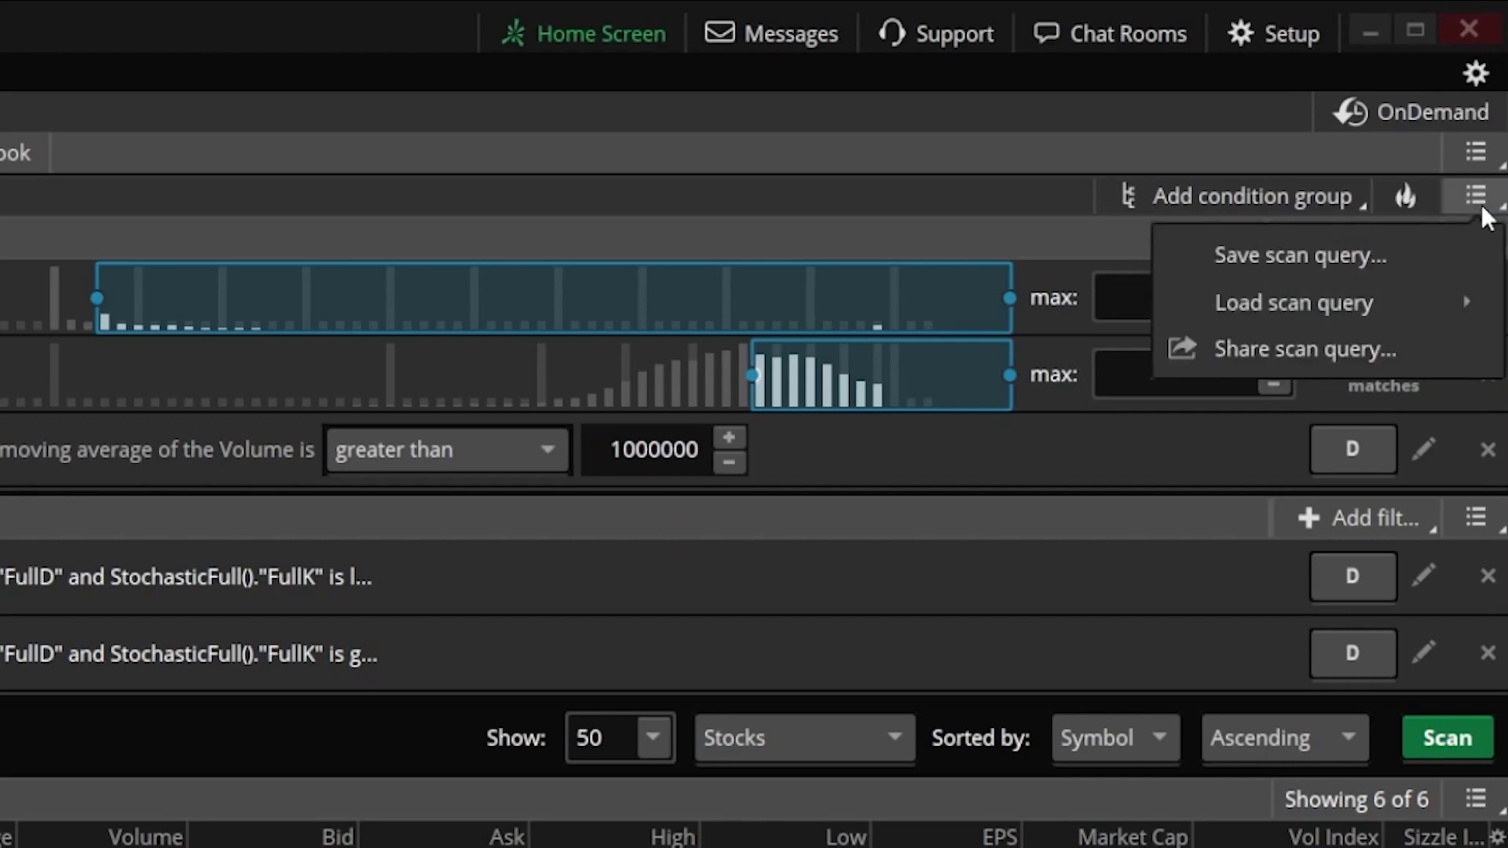
click(1321, 249)
click(816, 306)
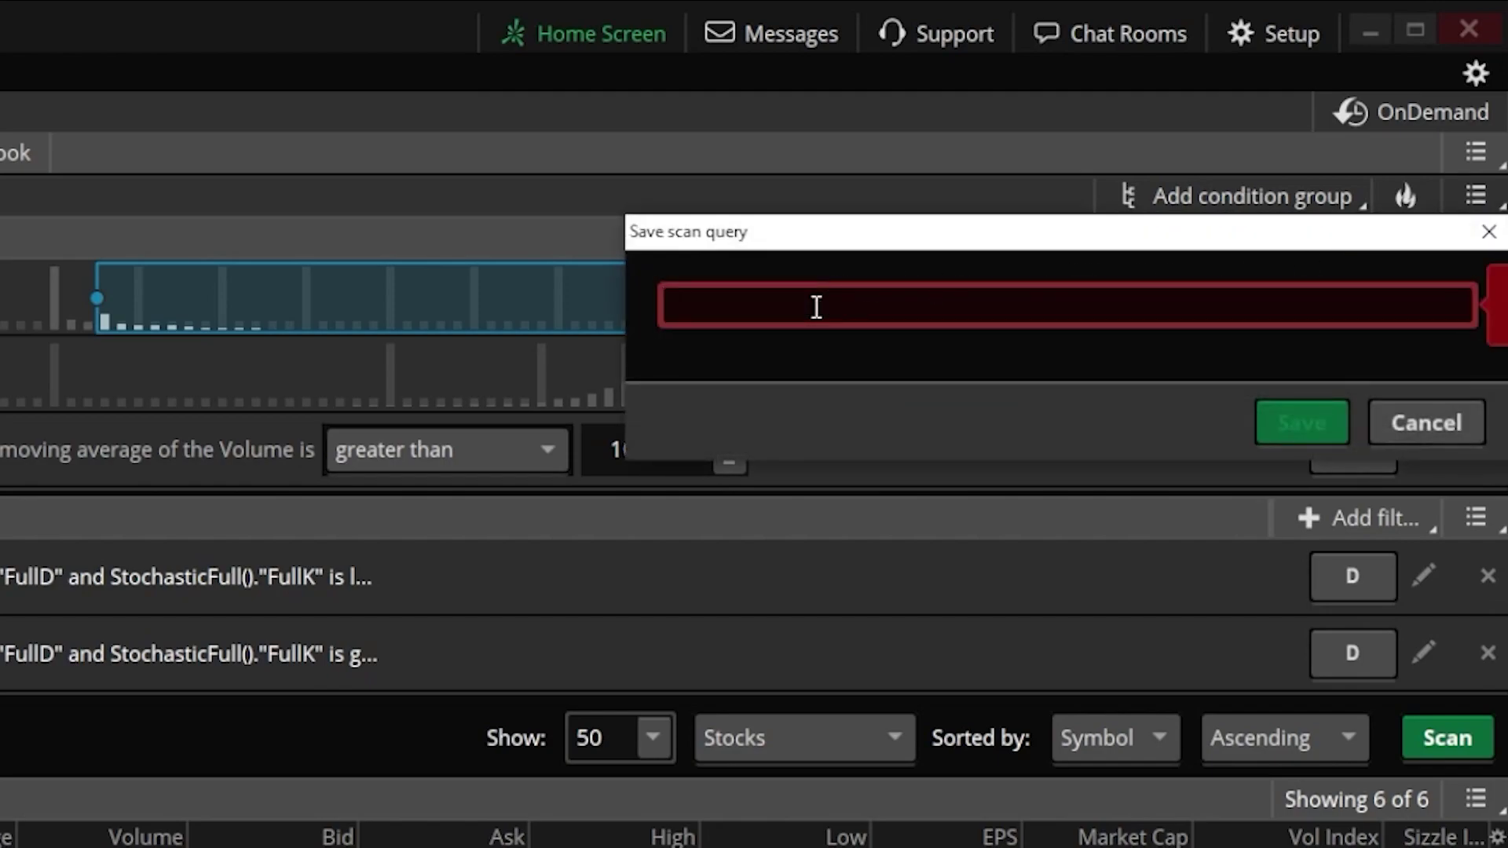
text(Stoch Cross)
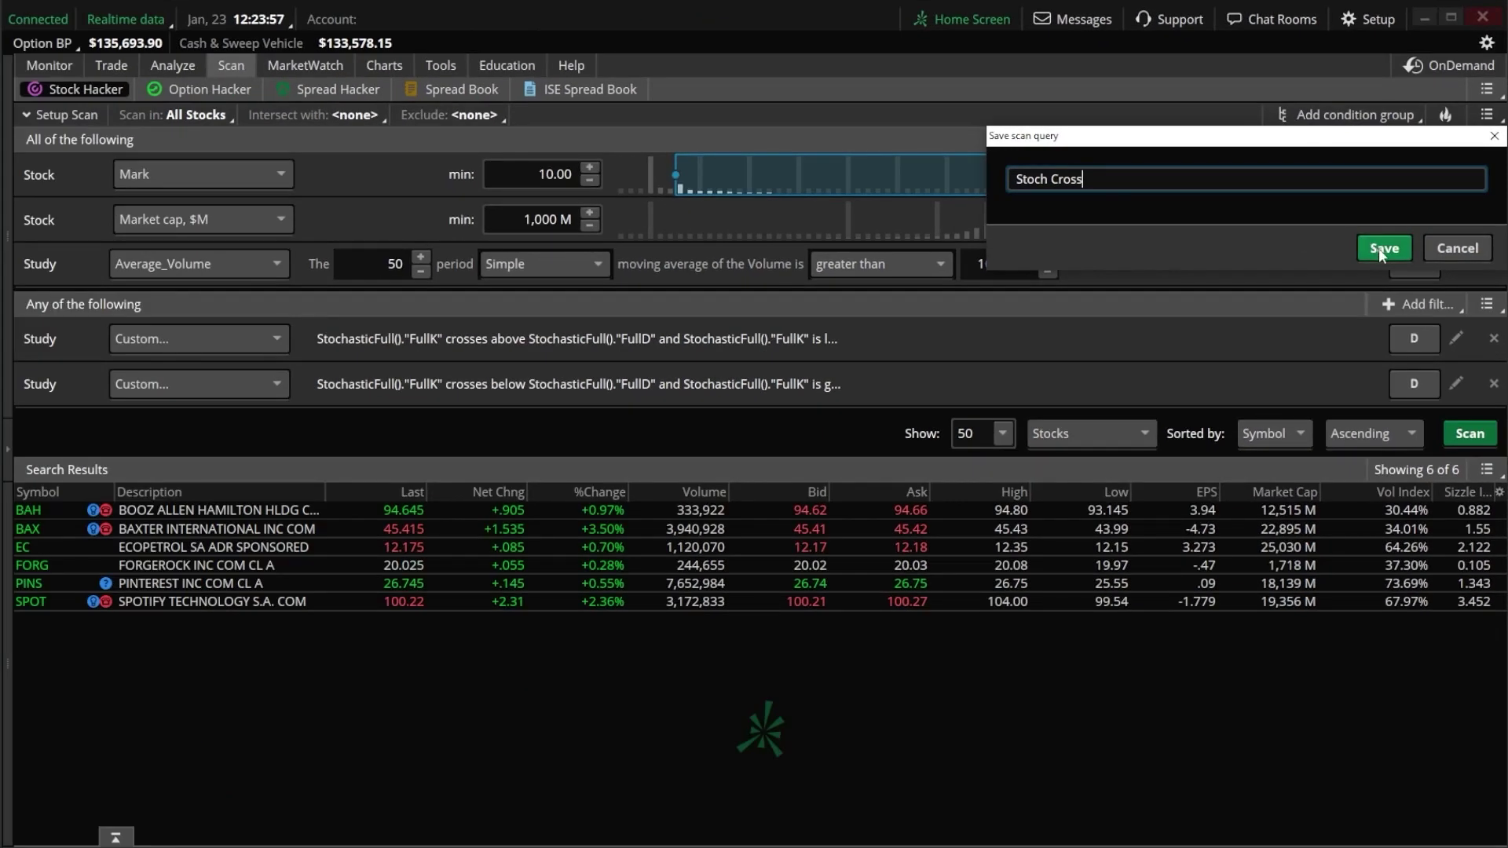
click(1284, 432)
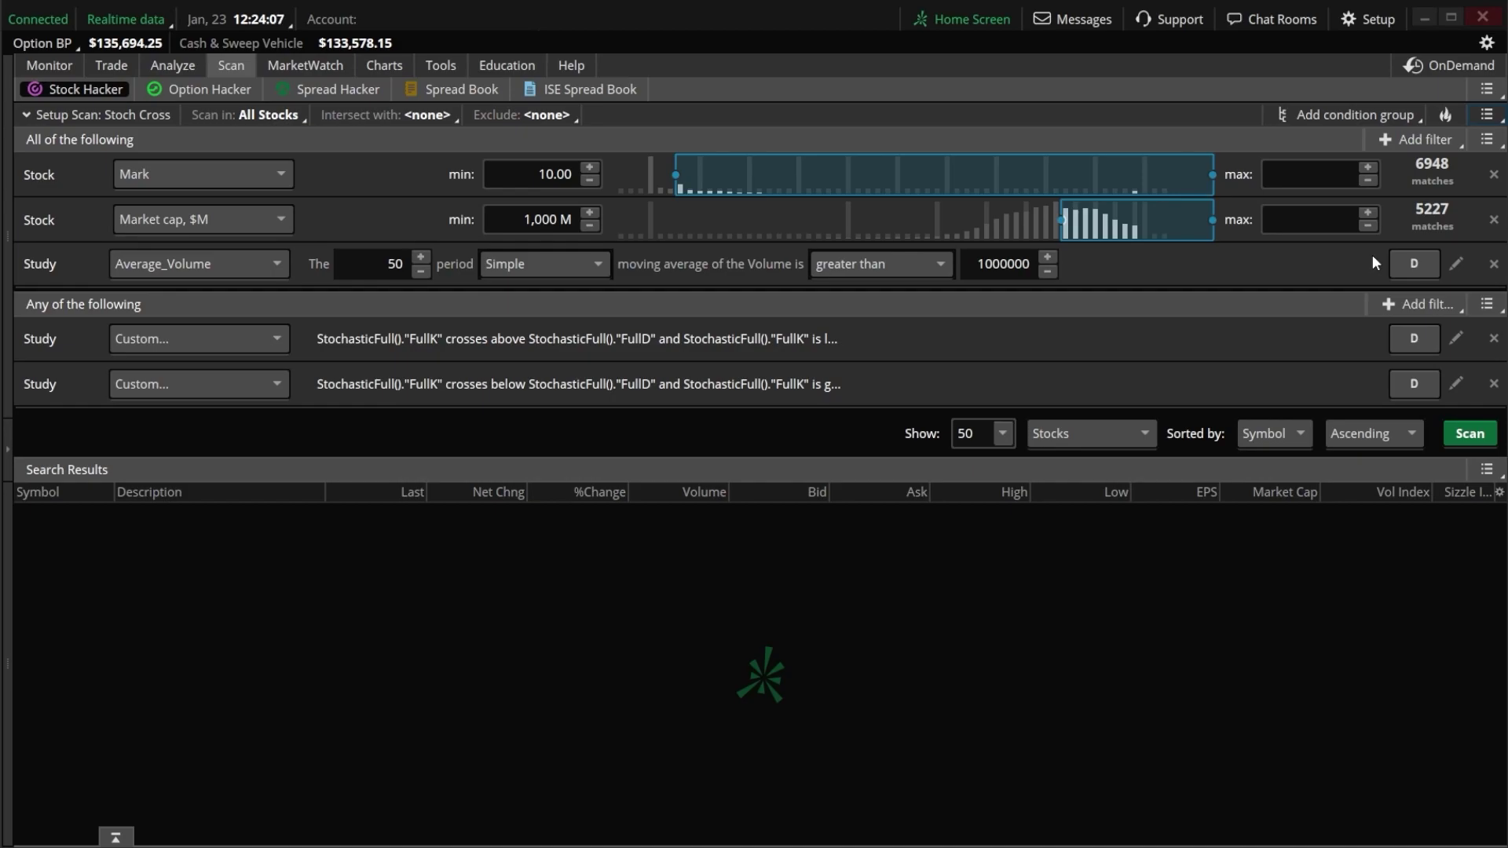
- Expand the sidebar, add a second Watchlist gadget and load the personal Stoch Cross scan in it
click(9, 454)
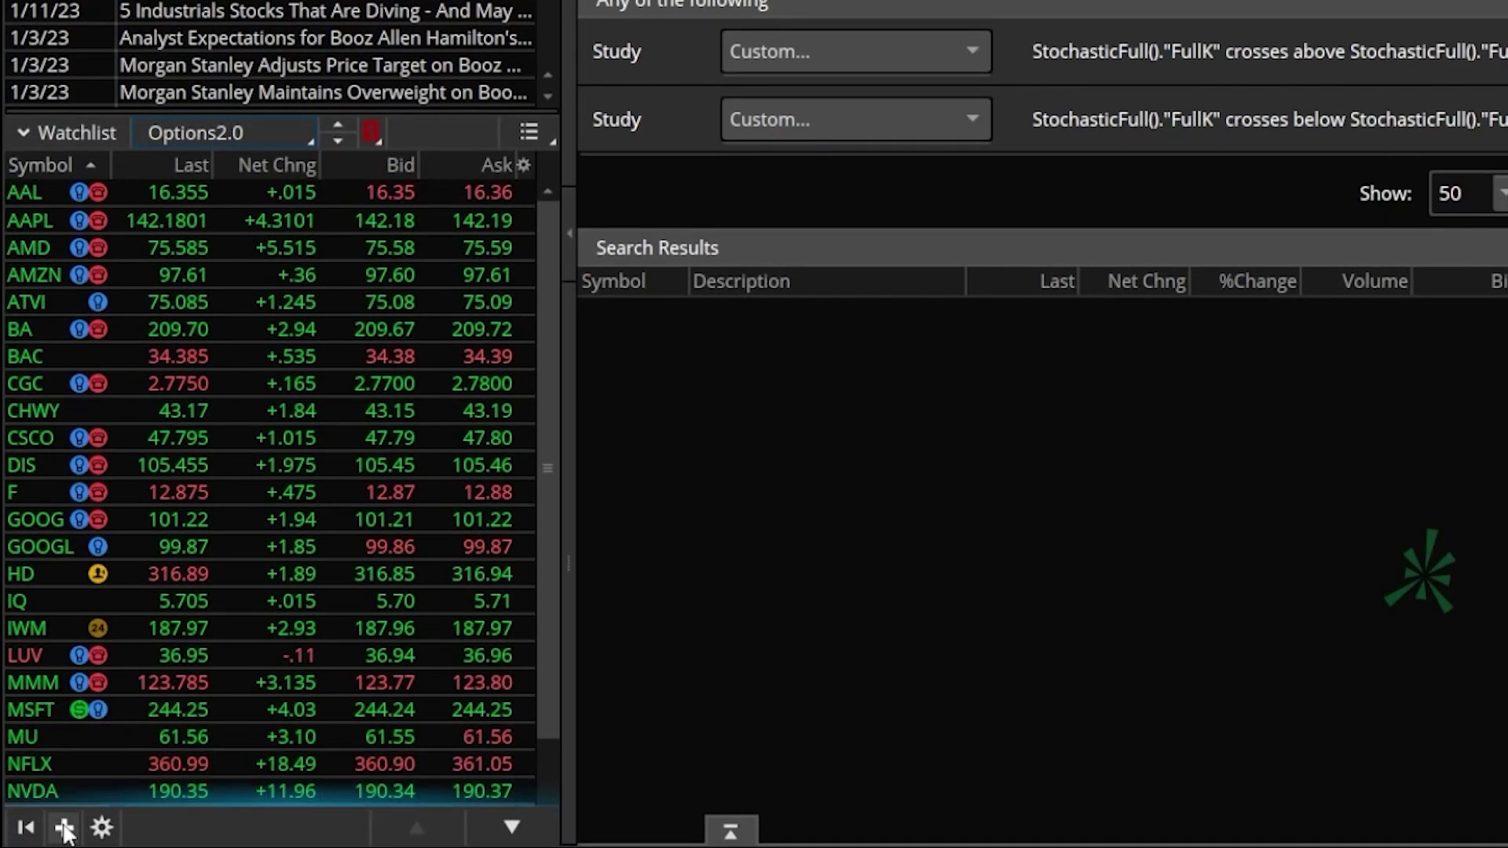
click(64, 828)
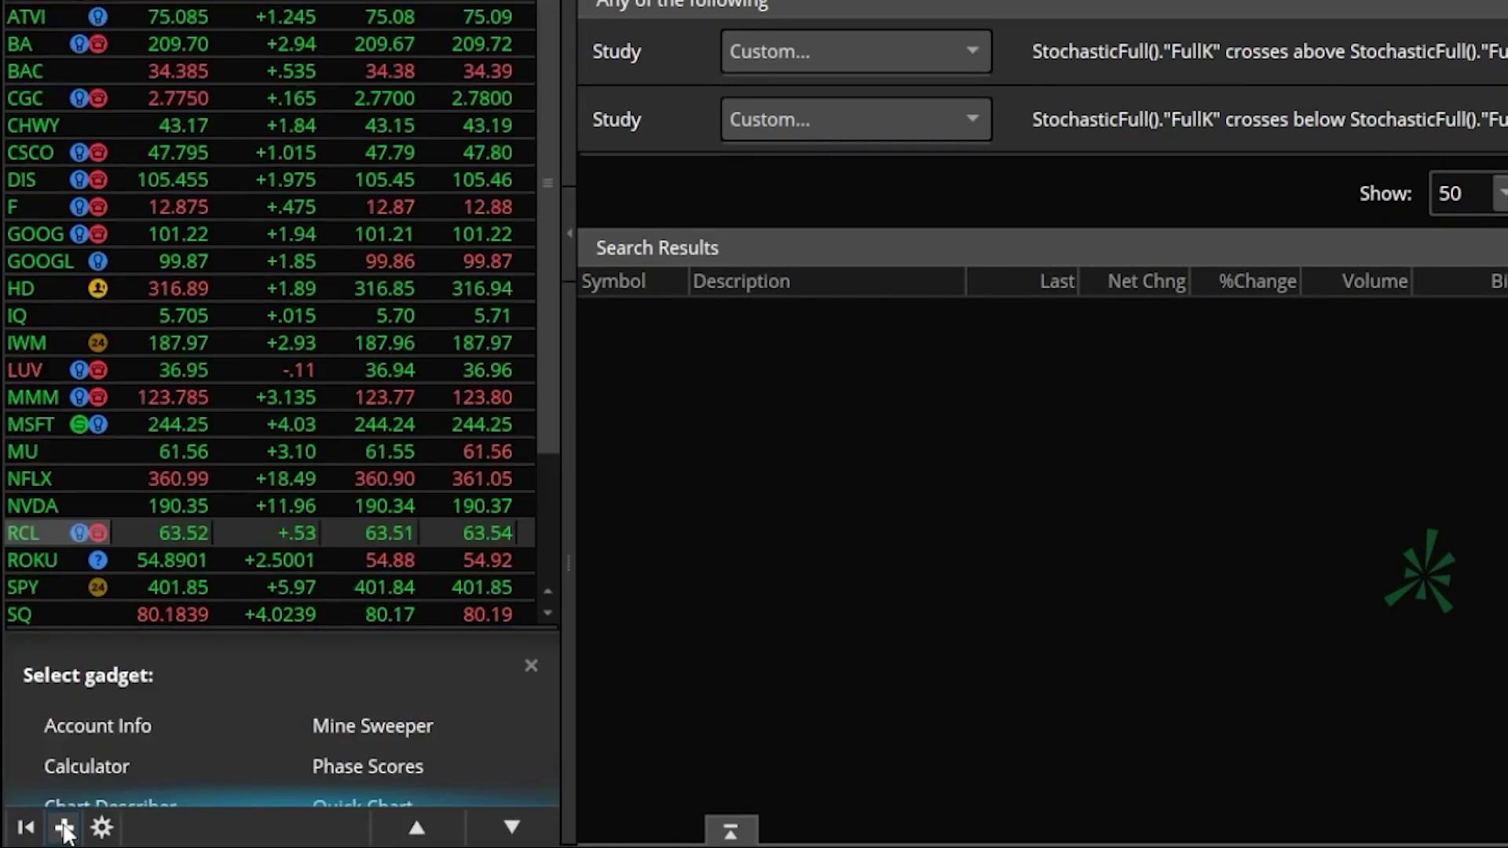
click(353, 767)
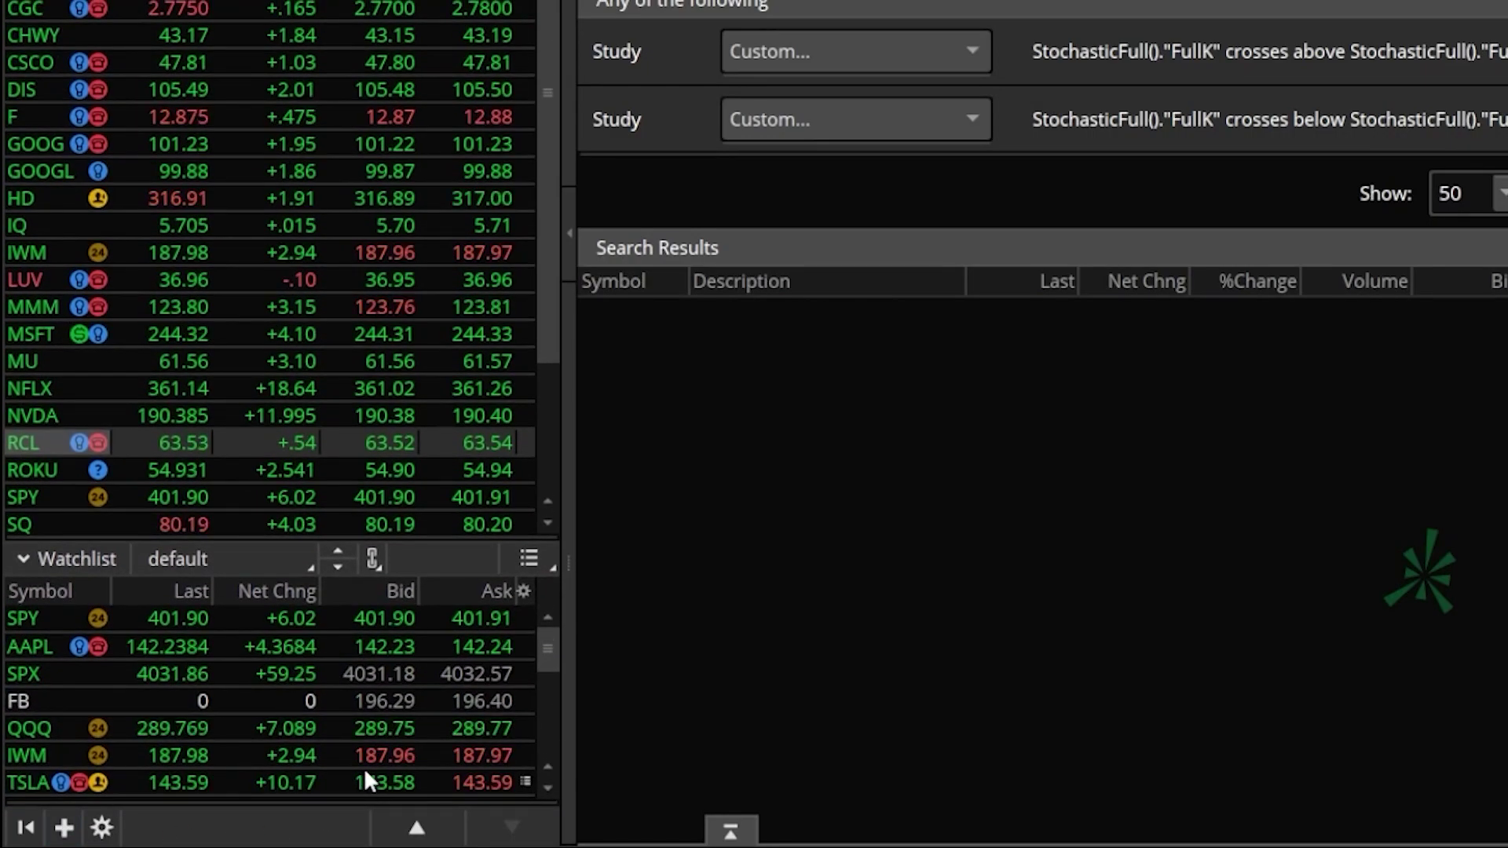
click(222, 559)
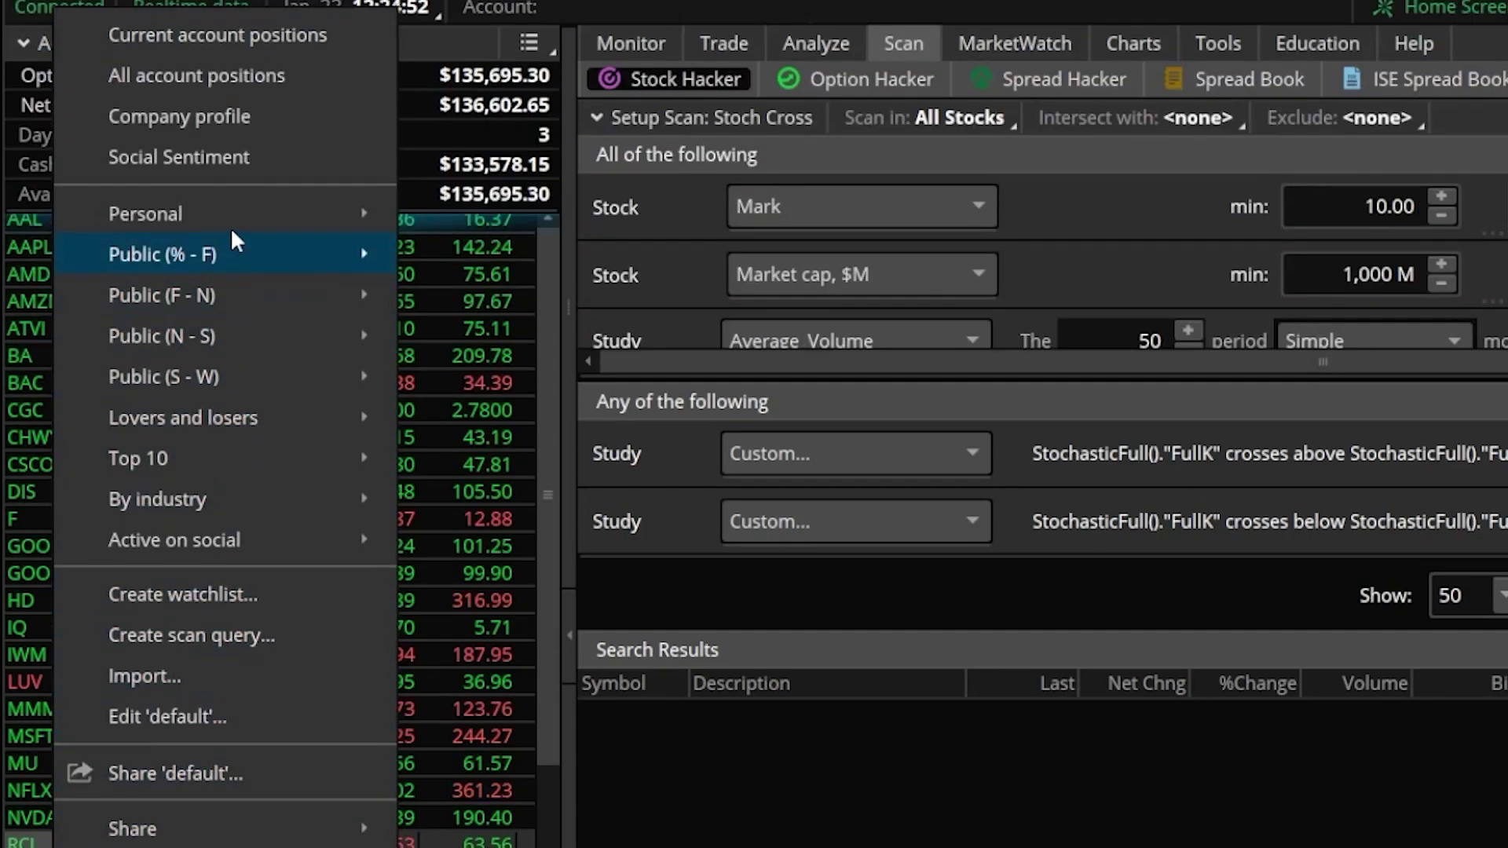
mouse_move(234, 228)
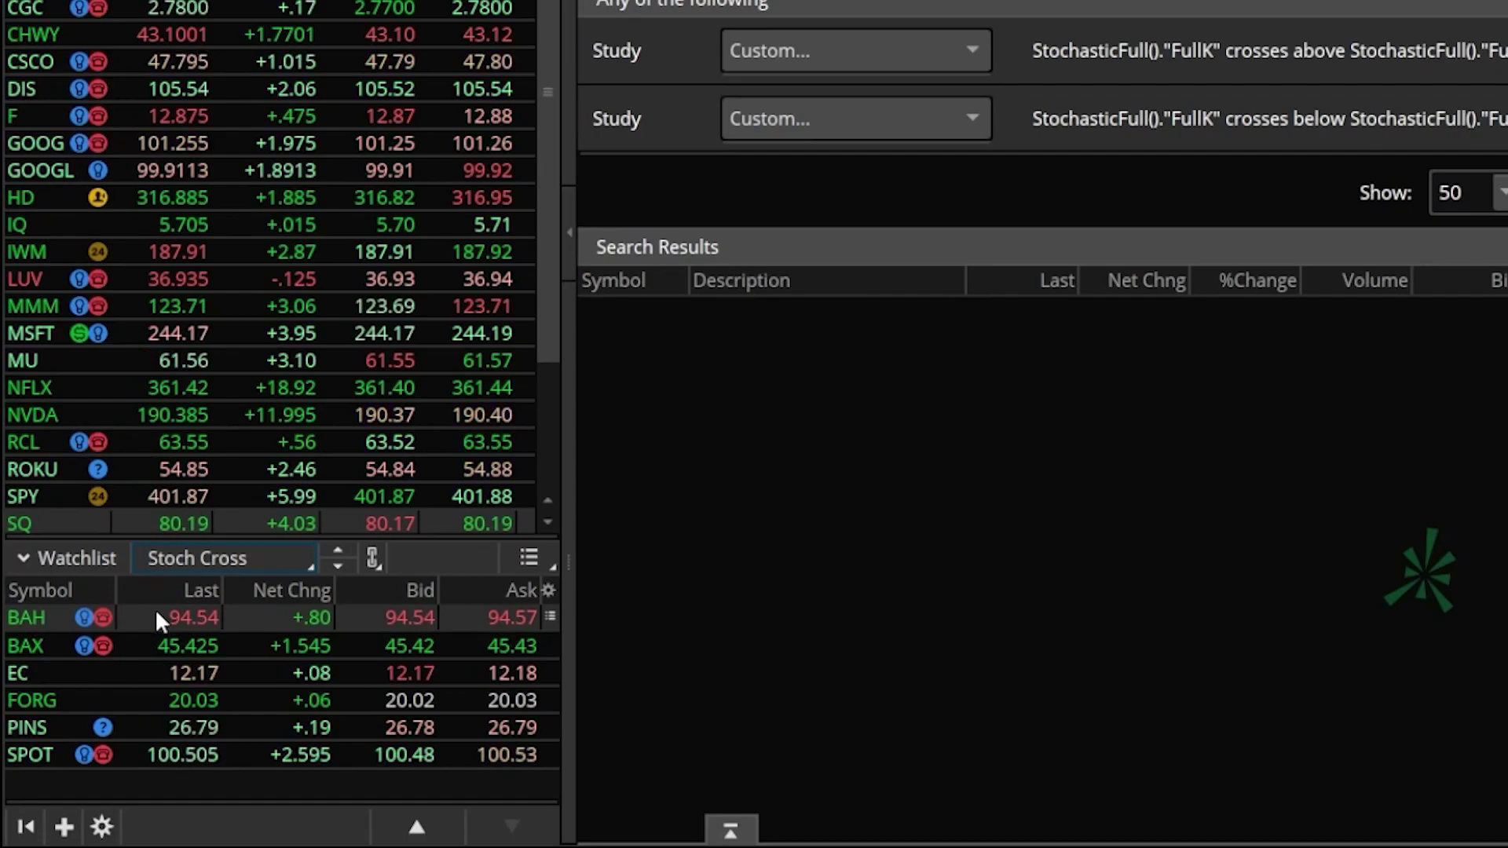
- Create an alert on the Stoch Cross scan results that notifies when a symbol is added
click(233, 555)
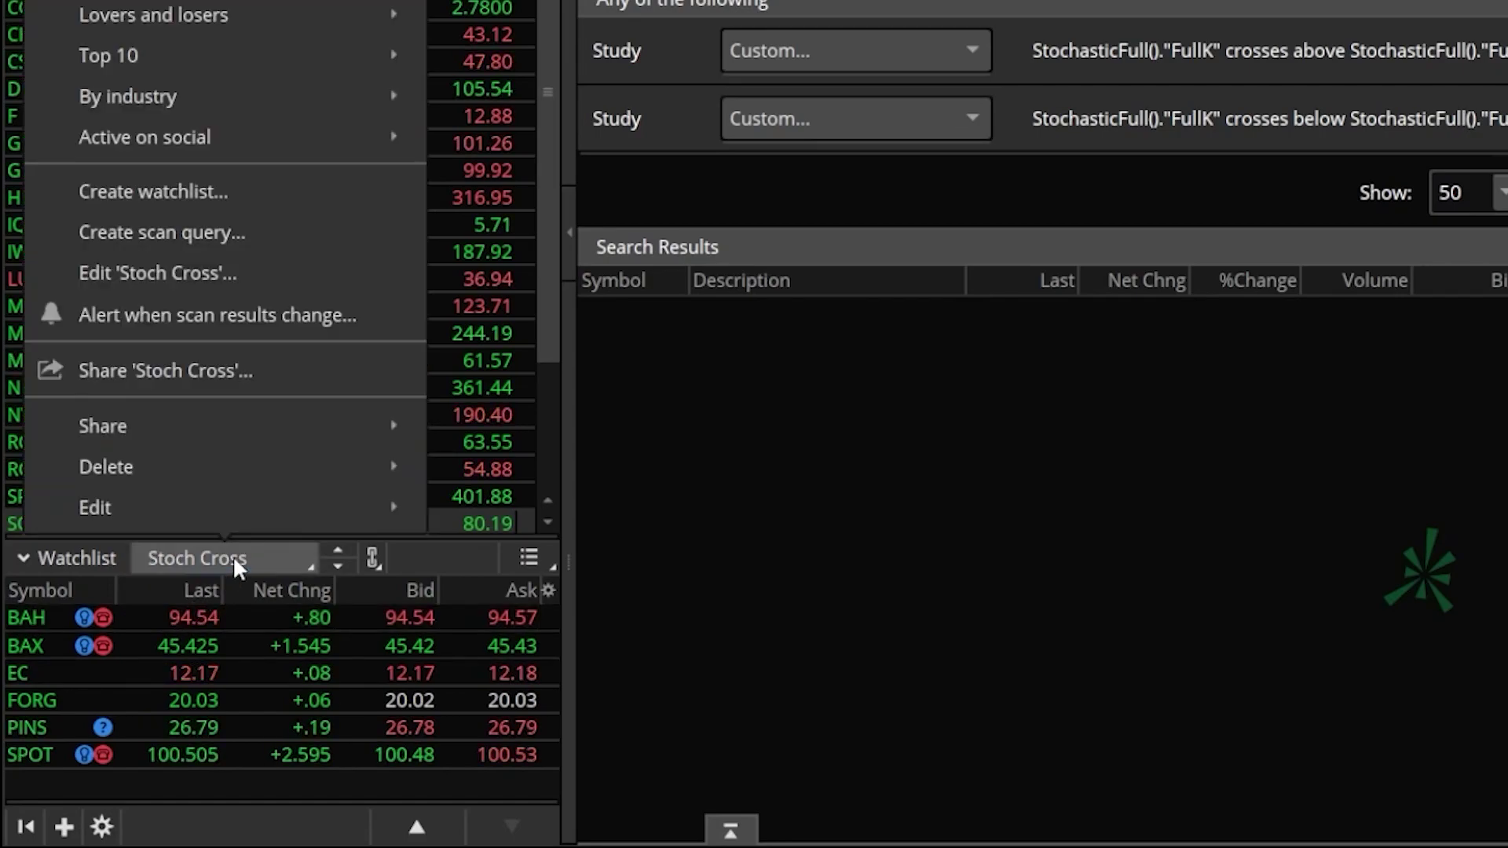
click(253, 322)
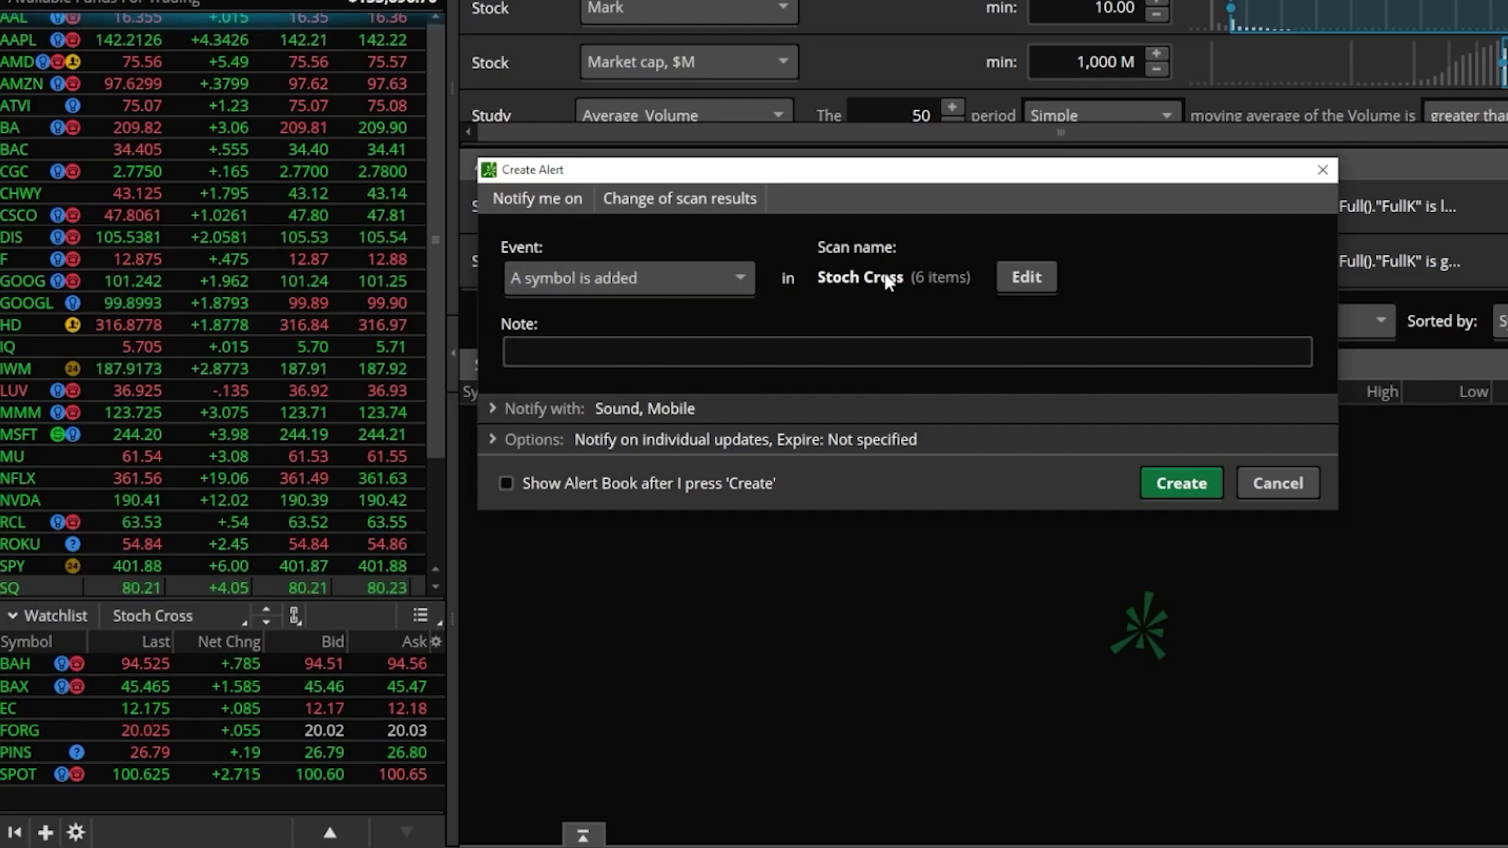
click(1166, 480)
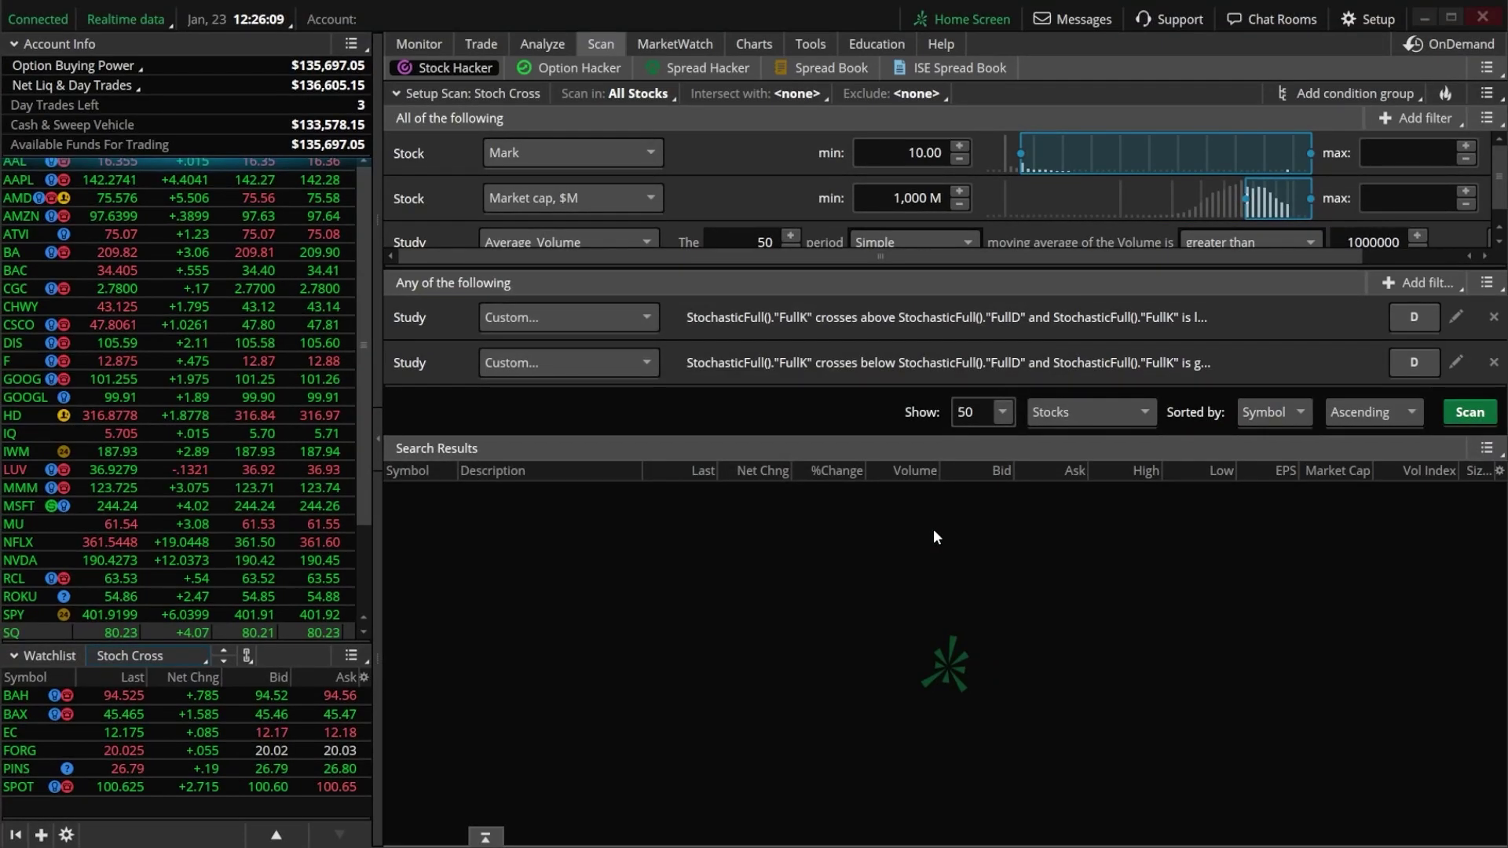